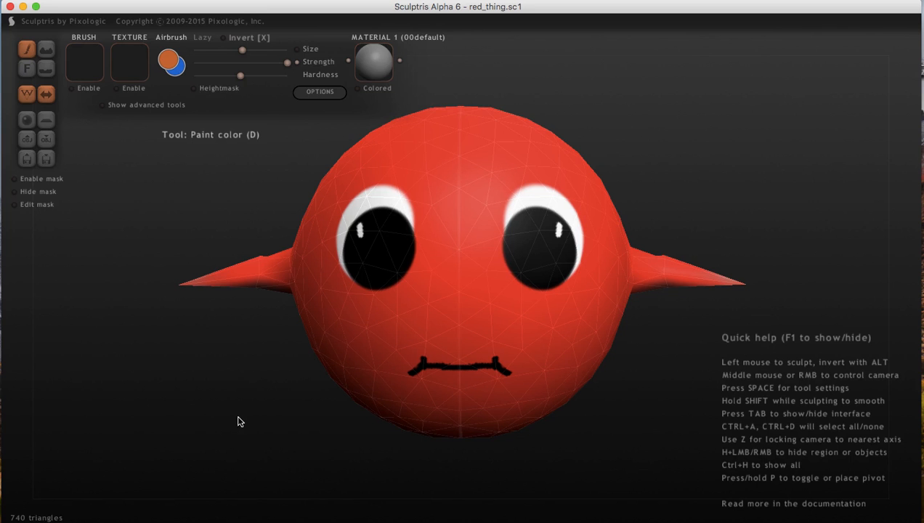
Capture a screenshot of the area around the whole red character, including both pointed ears and some dark background.
scroll(240, 421, down, 5)
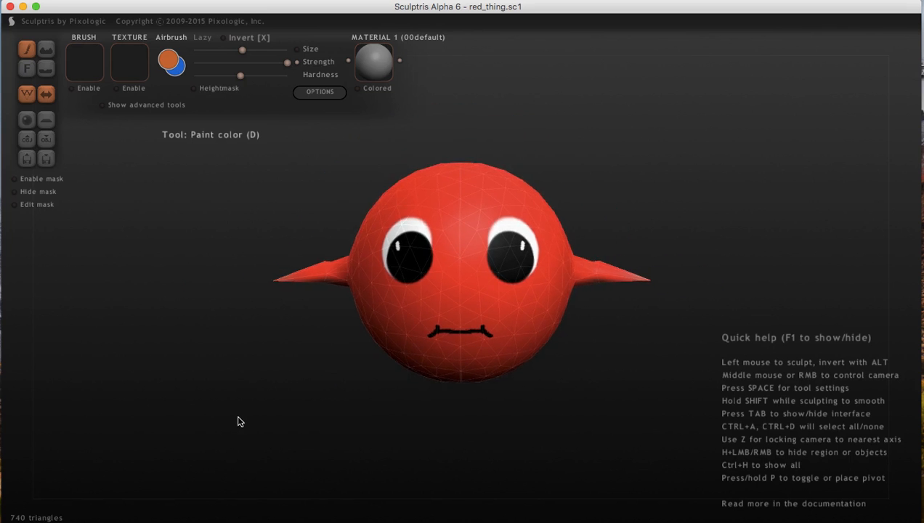
scroll(239, 421, down, 3)
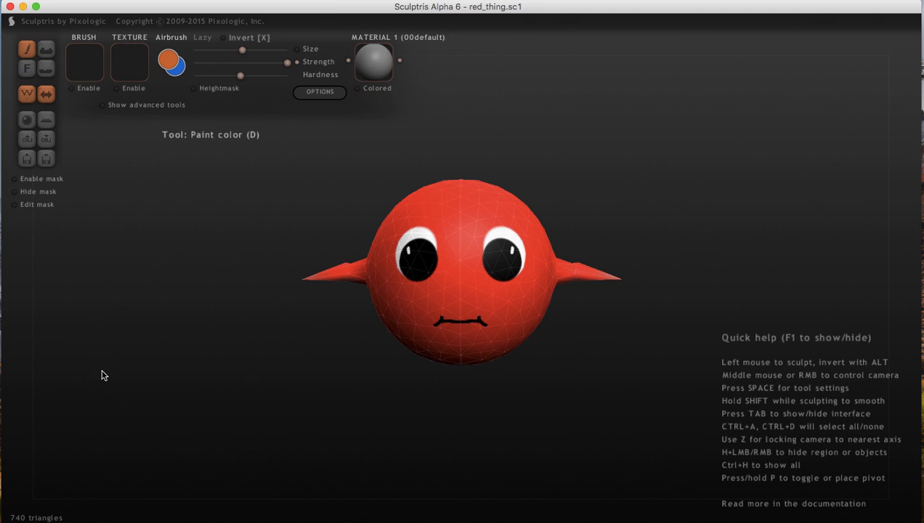
key(super+shift+4)
drag(291, 156, 633, 381)
Switch to LunaPic in Chrome and load the screenshot of the red character into the Transparent Background tool.
click(564, 517)
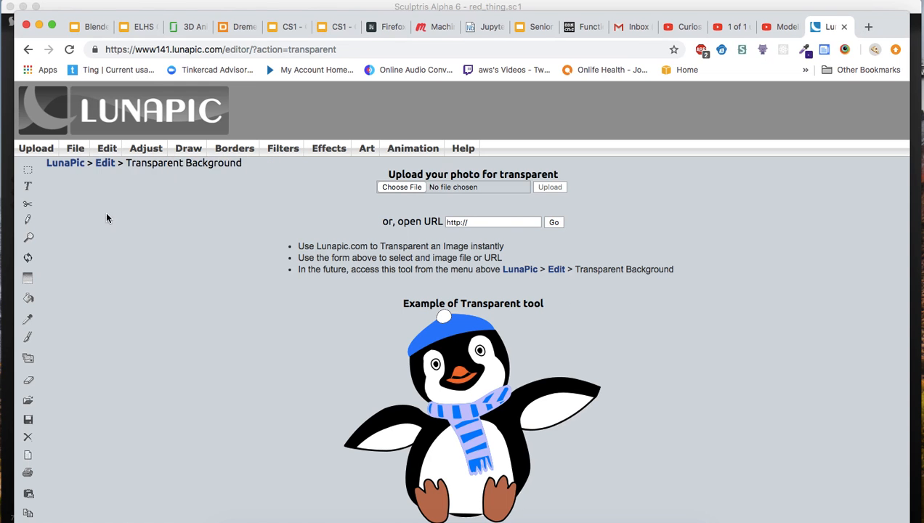
mouse_move(283, 151)
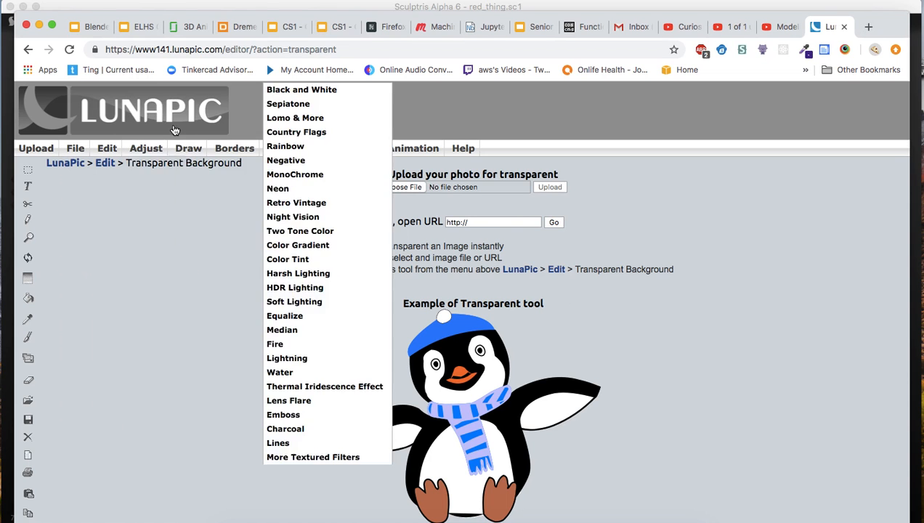
mouse_move(145, 149)
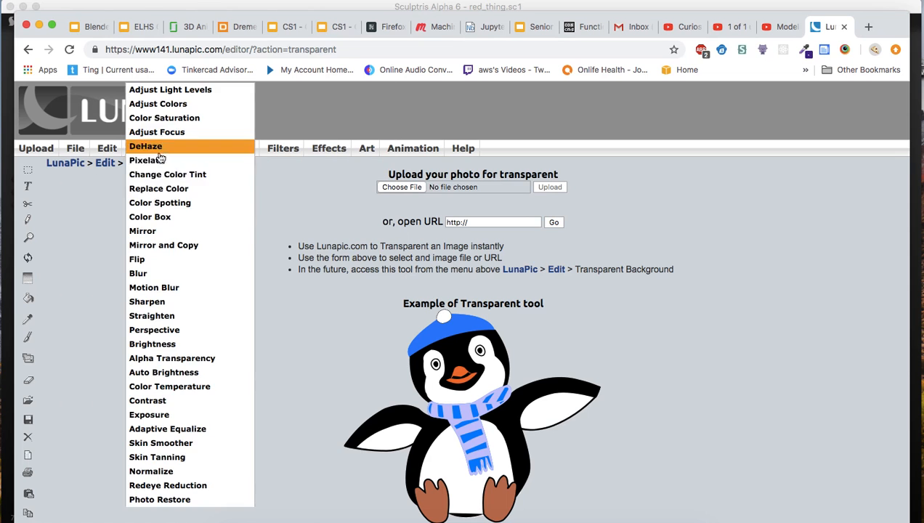
click(395, 187)
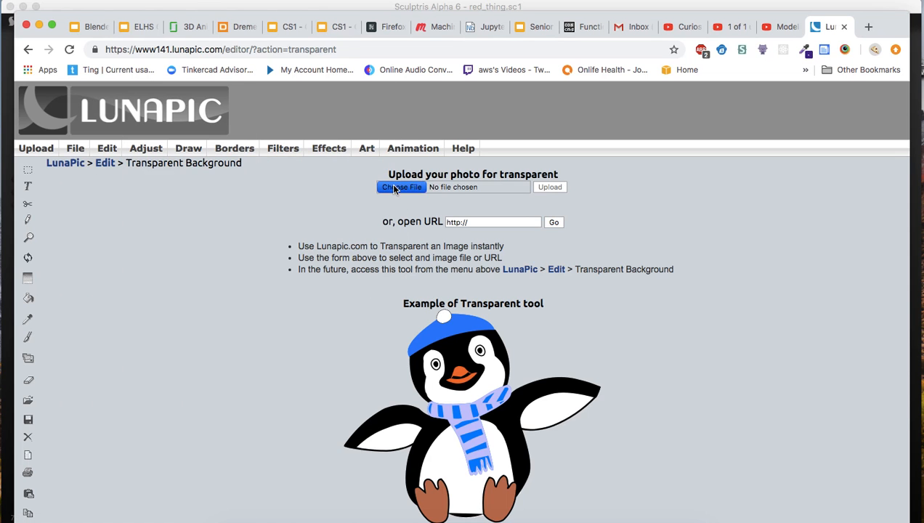
click(293, 107)
double_click(293, 106)
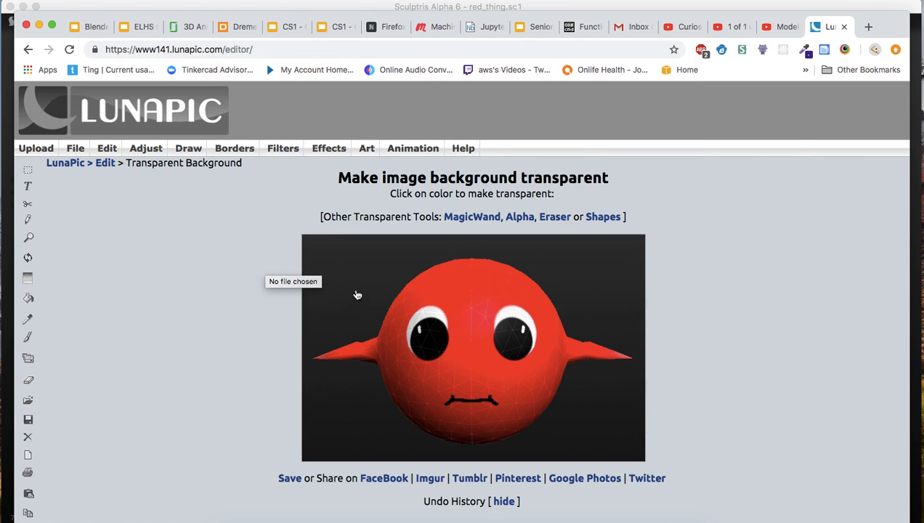
Fill the dark background in both the upper and lower parts of the image with bright green using the Paint Bucket.
click(30, 301)
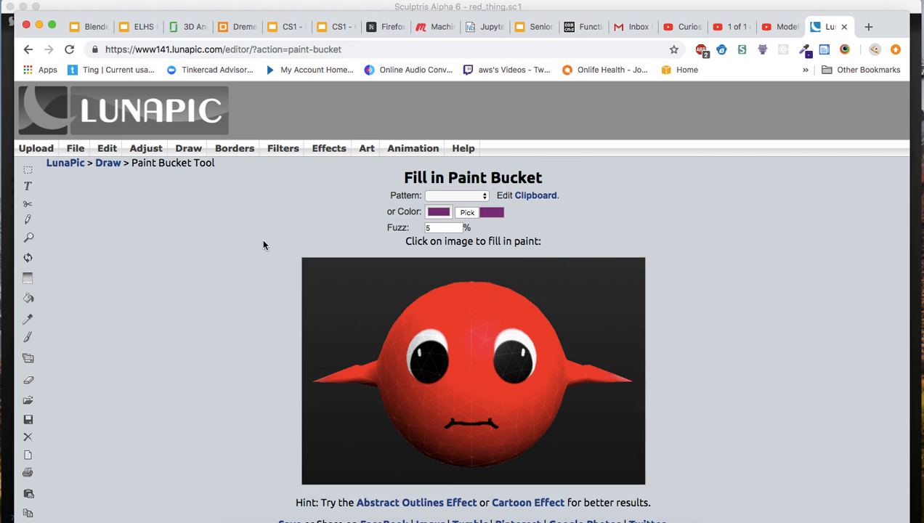
click(439, 211)
click(464, 133)
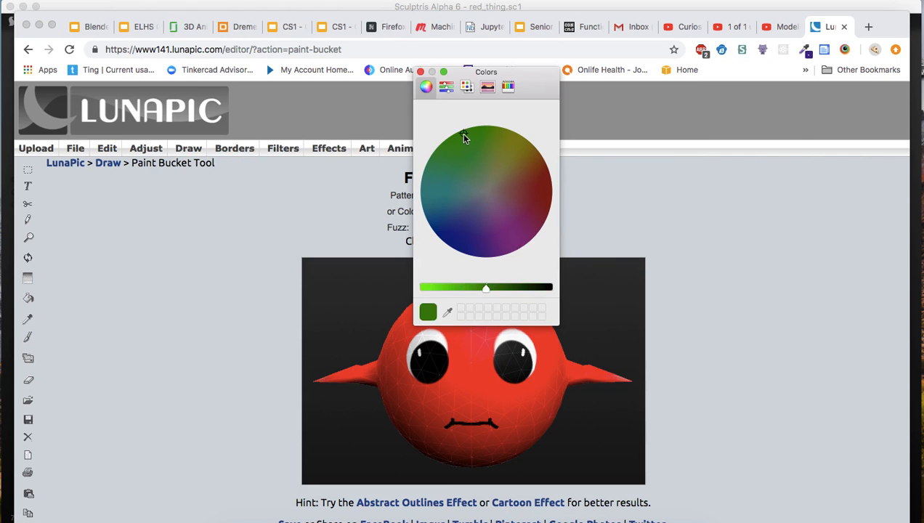
click(435, 287)
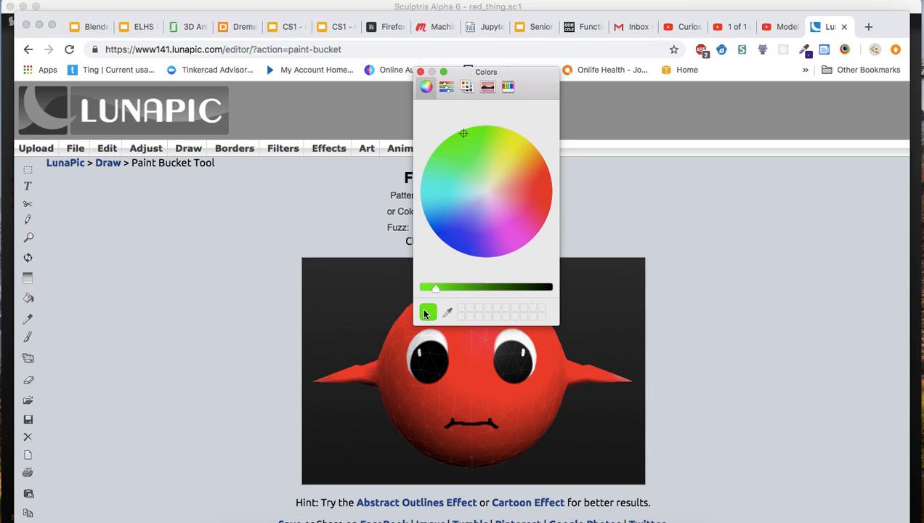
click(341, 290)
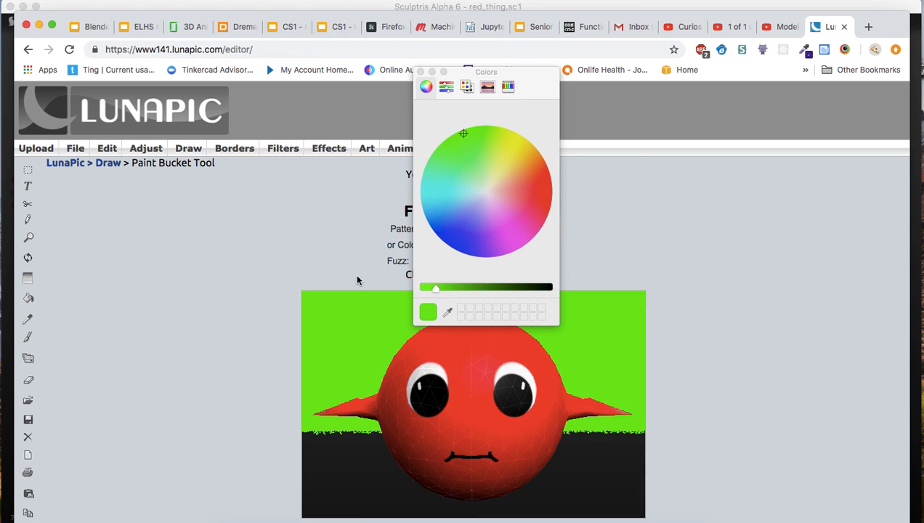
click(364, 468)
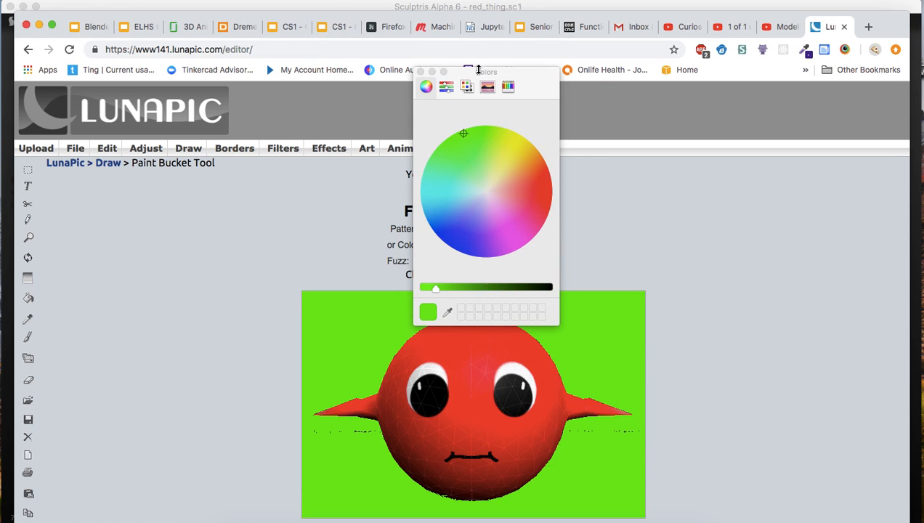
click(420, 72)
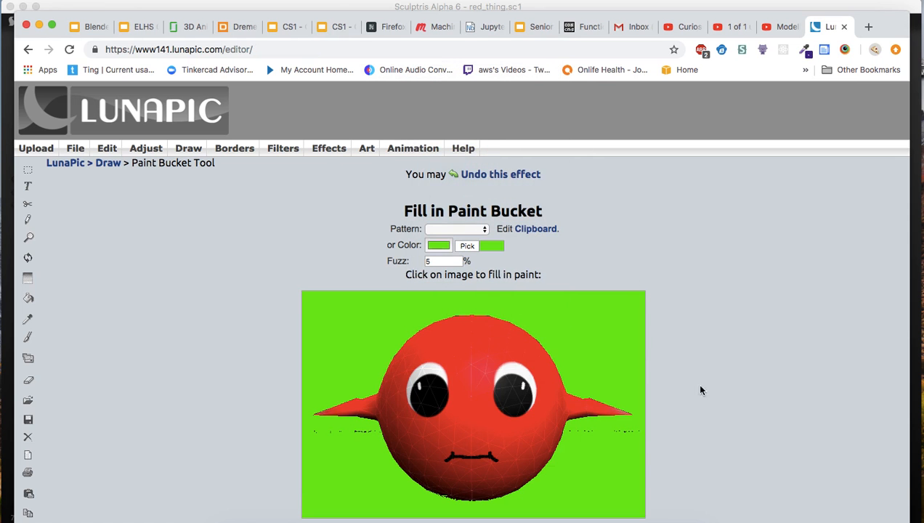
Make the green background transparent with the Transparent Background tool.
scroll(721, 408, down, 3)
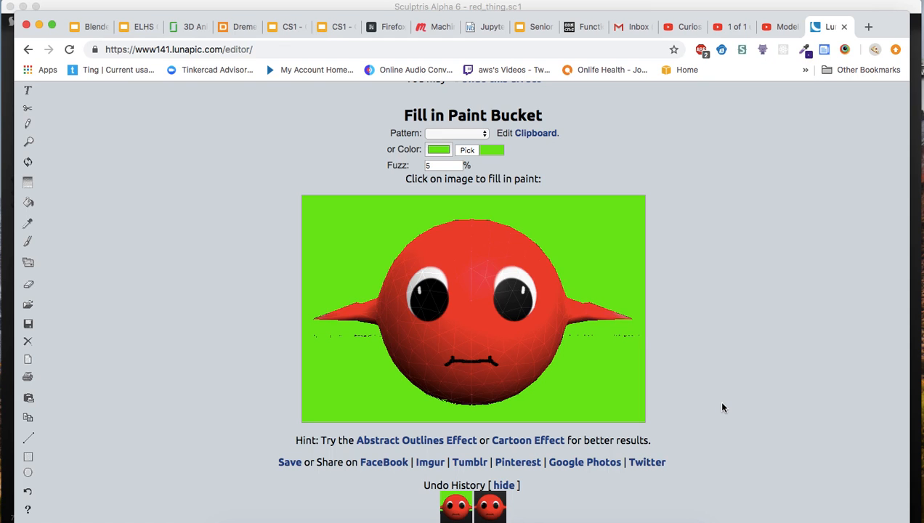
scroll(721, 407, up, 1)
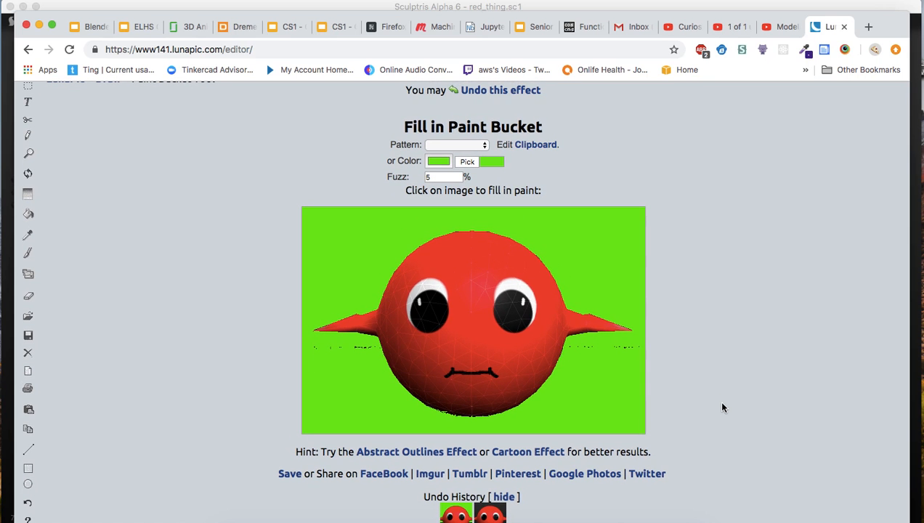
scroll(291, 233, up, 5)
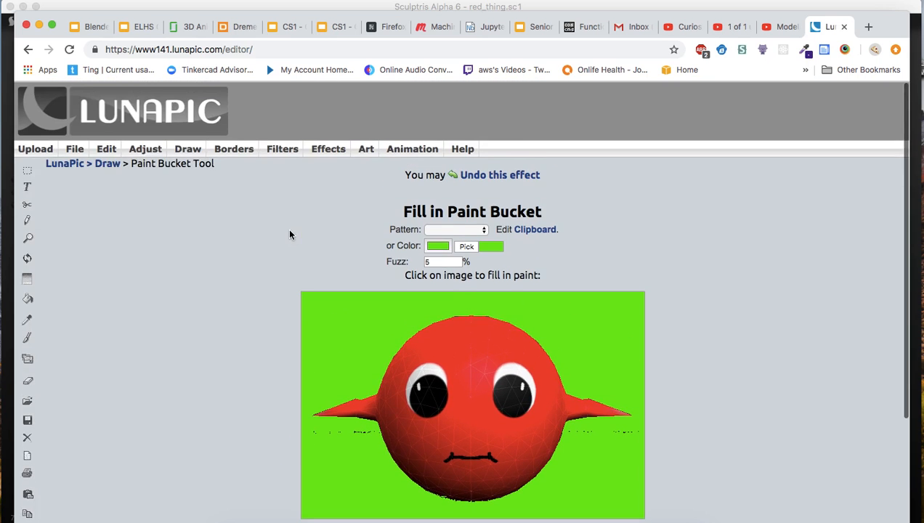
mouse_move(106, 149)
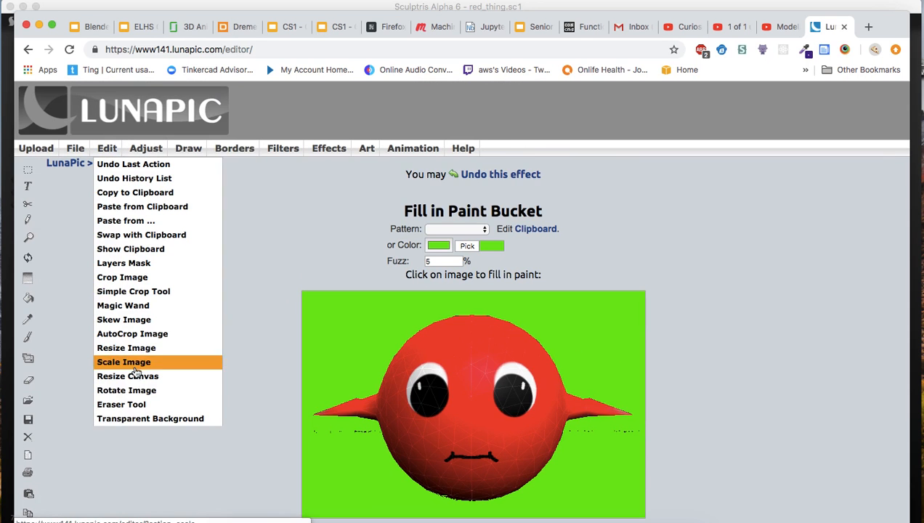
click(132, 422)
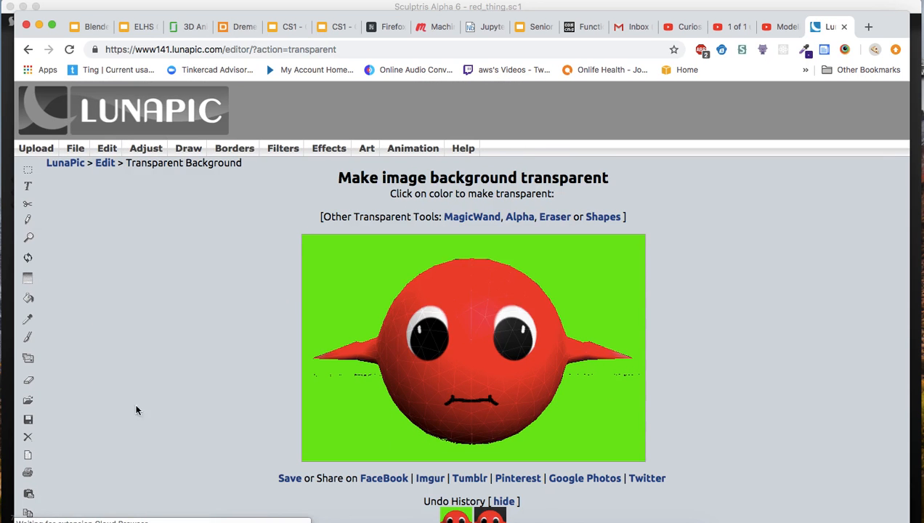
click(327, 280)
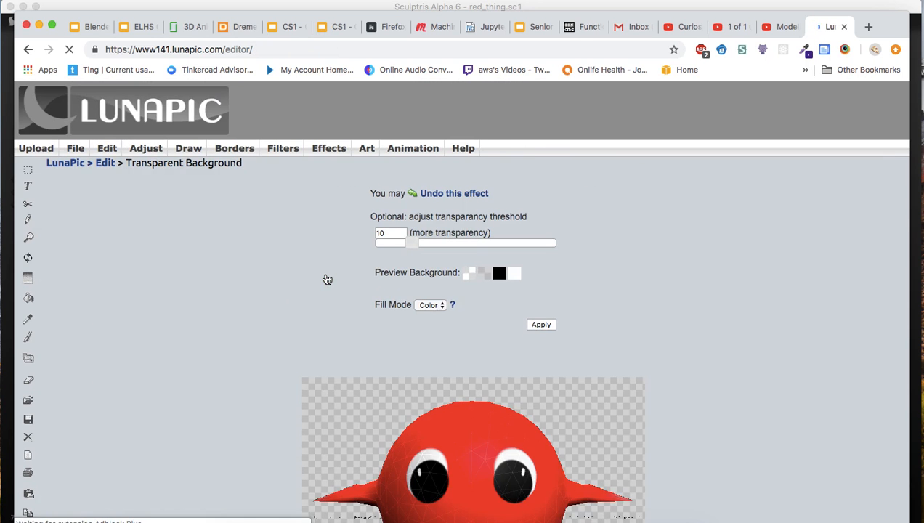
Open the image in the Eraser Tool and undo the stray erasure on the edge of the red body.
scroll(265, 329, down, 1)
scroll(265, 329, down, 4)
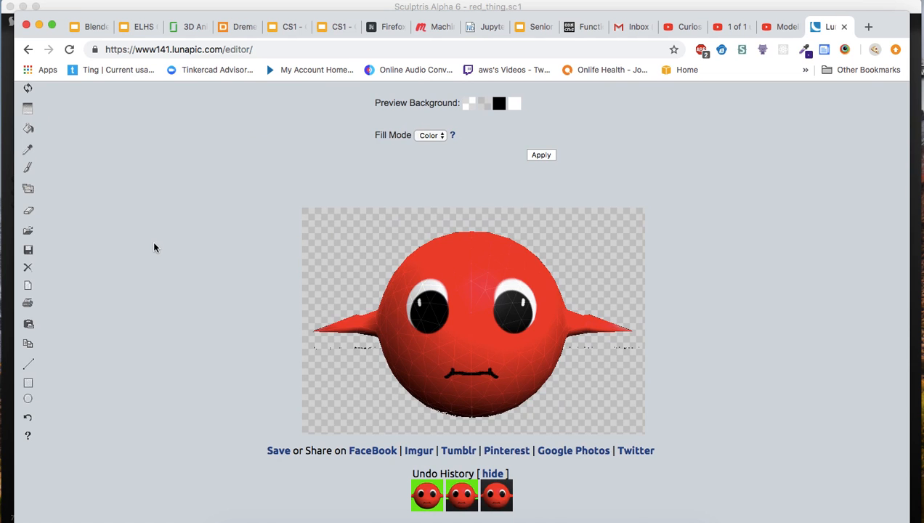
click(29, 213)
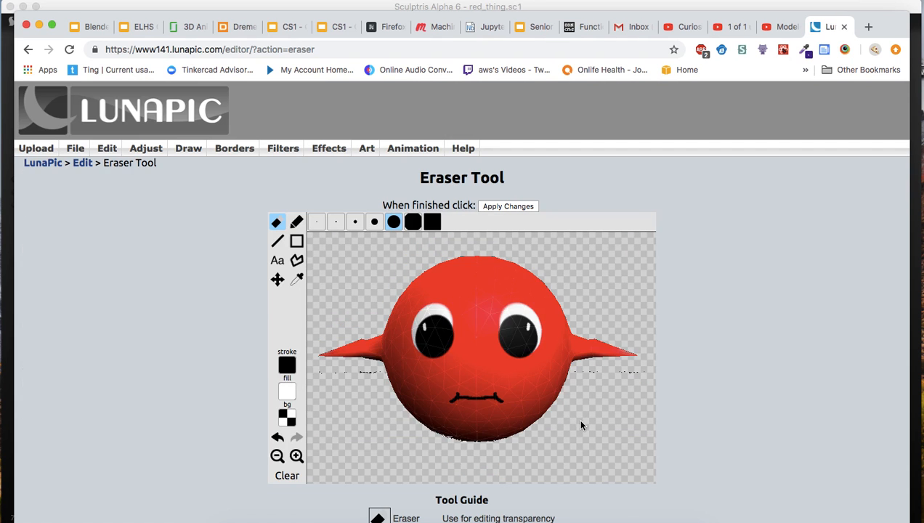
scroll(634, 448, down, 2)
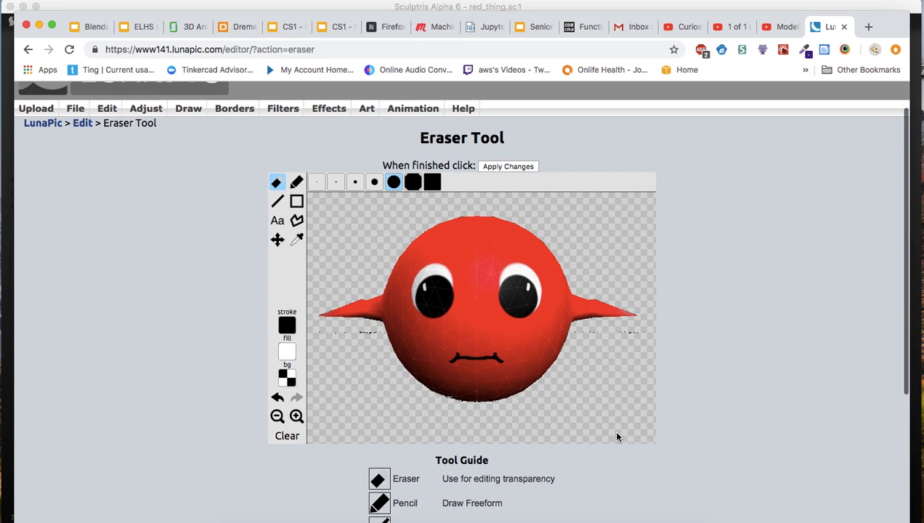
click(296, 416)
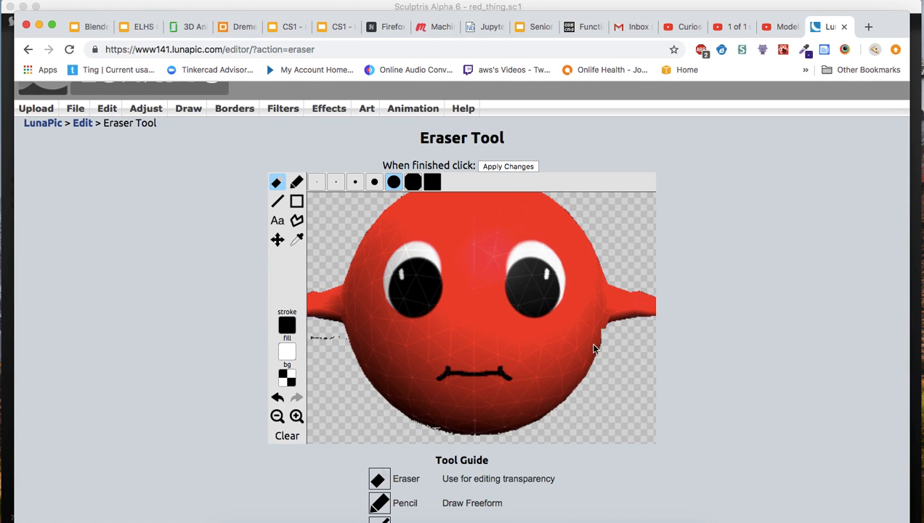
scroll(710, 371, up, 2)
scroll(710, 370, down, 1)
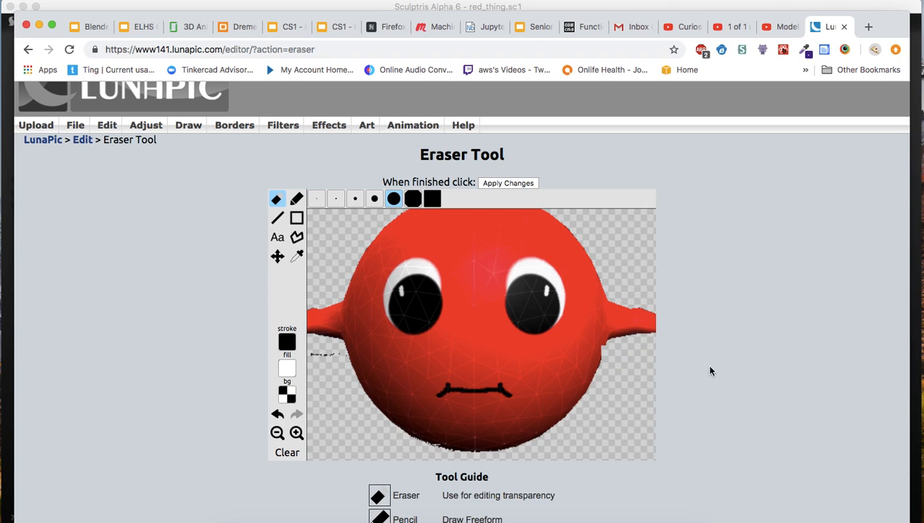
click(278, 415)
scroll(278, 414, up, 3)
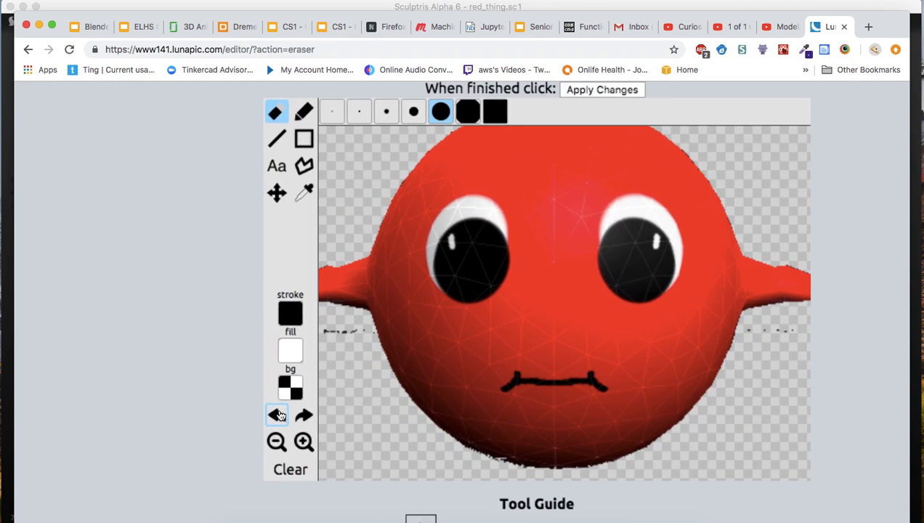
Erase the leftover black specks beneath the ears on both sides of the red body.
click(333, 337)
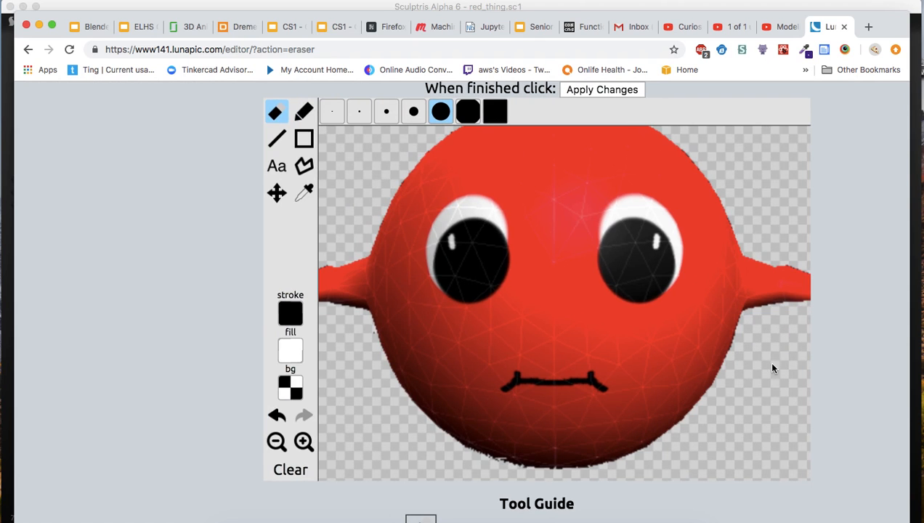
scroll(738, 400, right, 3)
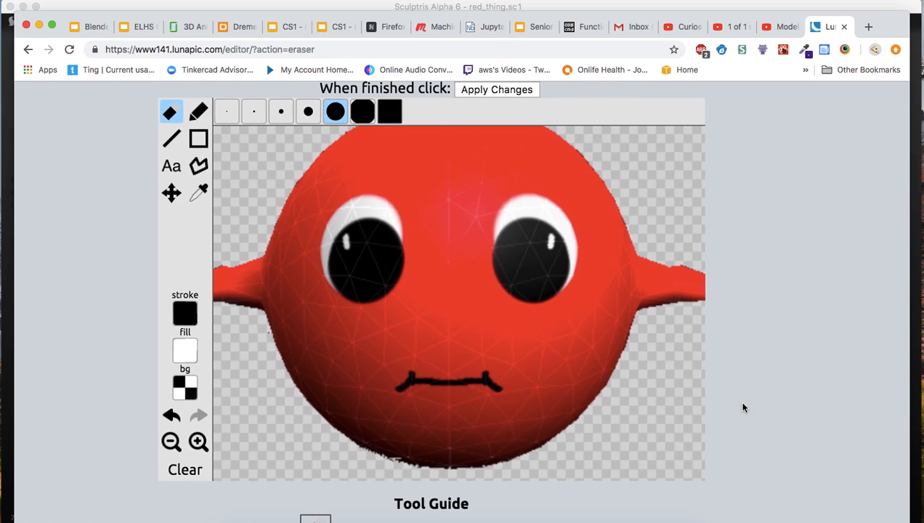
click(174, 442)
drag(669, 323, 688, 328)
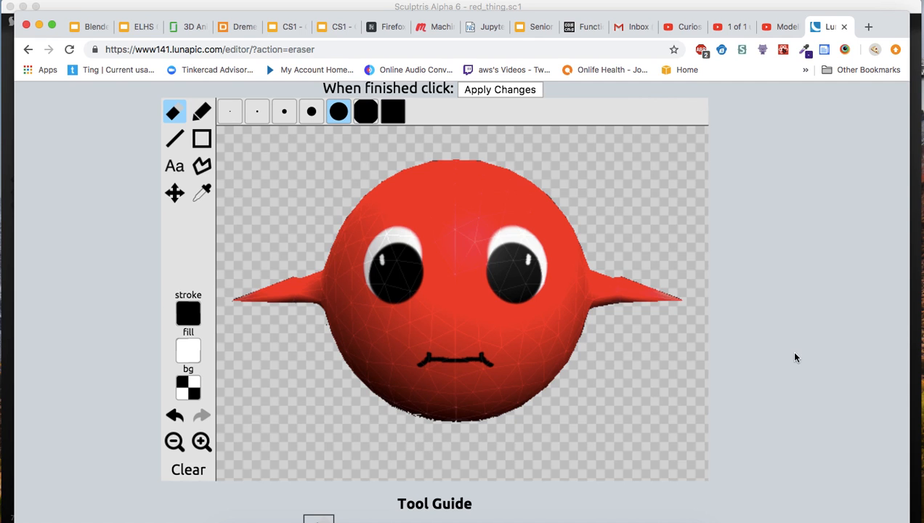
Apply the eraser changes to the image.
scroll(795, 357, up, 3)
scroll(795, 357, down, 5)
scroll(794, 356, down, 5)
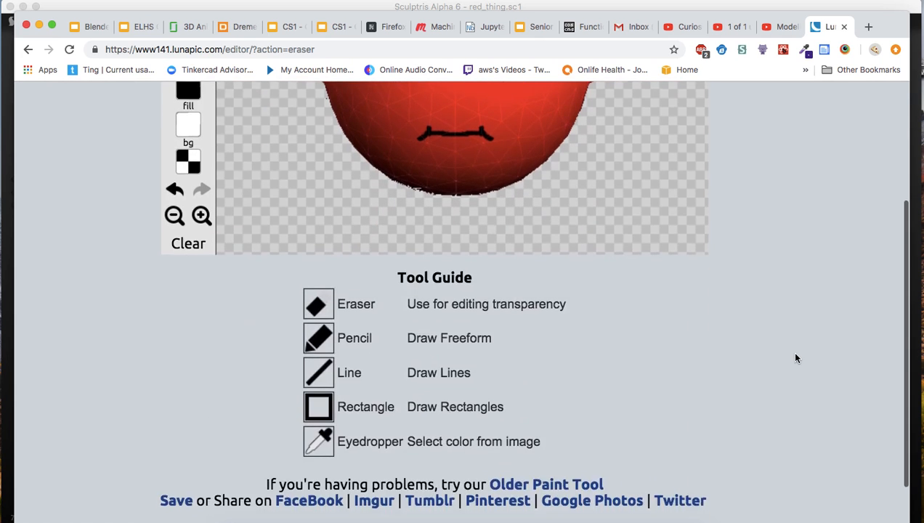
scroll(795, 357, up, 10)
click(506, 258)
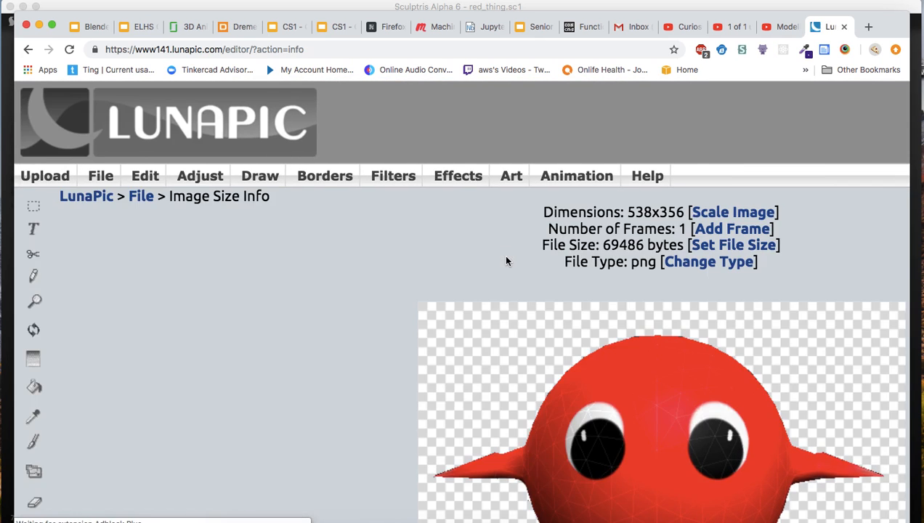
Save the cleaned-up transparent PNG of the red character to the computer.
scroll(507, 261, right, 2)
scroll(506, 261, down, 1)
scroll(463, 262, right, 2)
scroll(463, 261, down, 2)
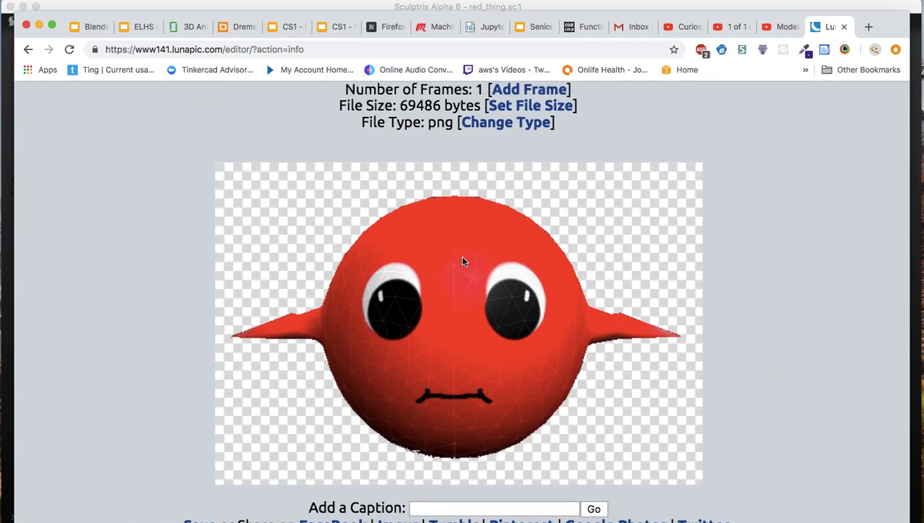
scroll(816, 329, down, 3)
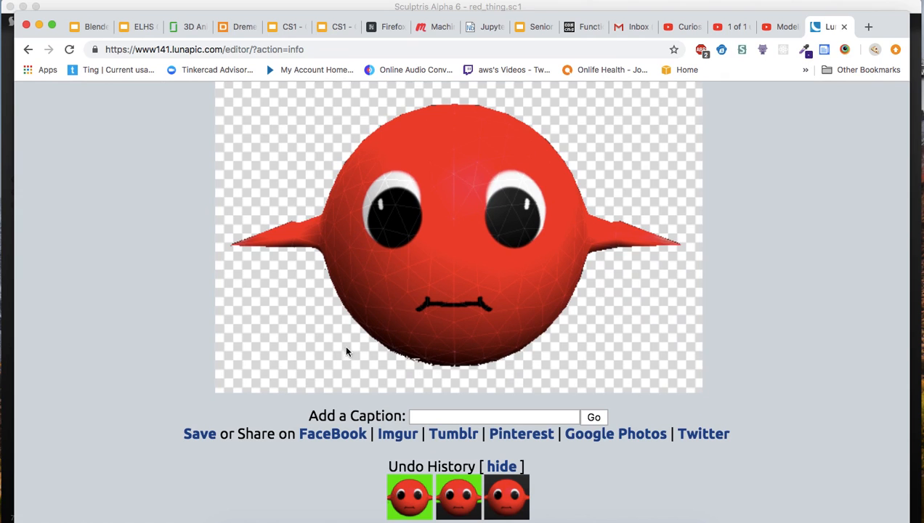
click(202, 439)
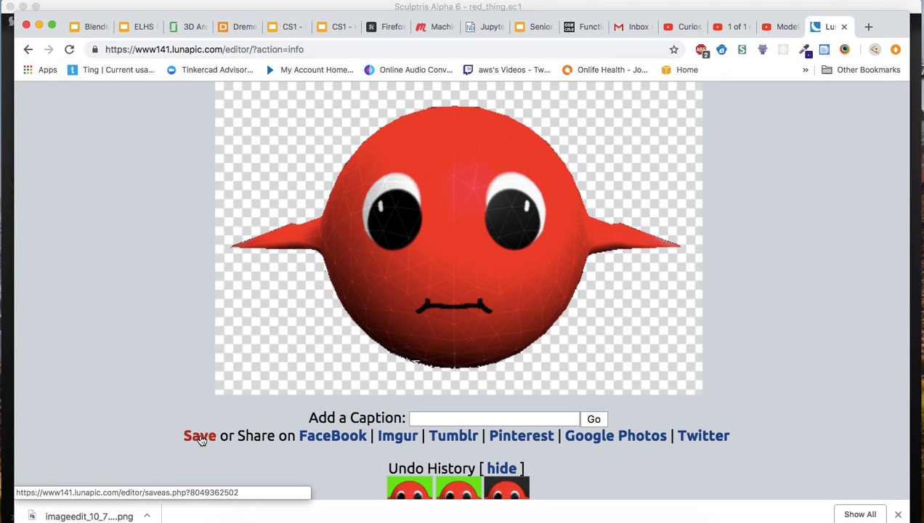
Show the downloaded transparent PNG in its folder, rename it red_thing.png and close the folder window.
click(148, 516)
click(175, 502)
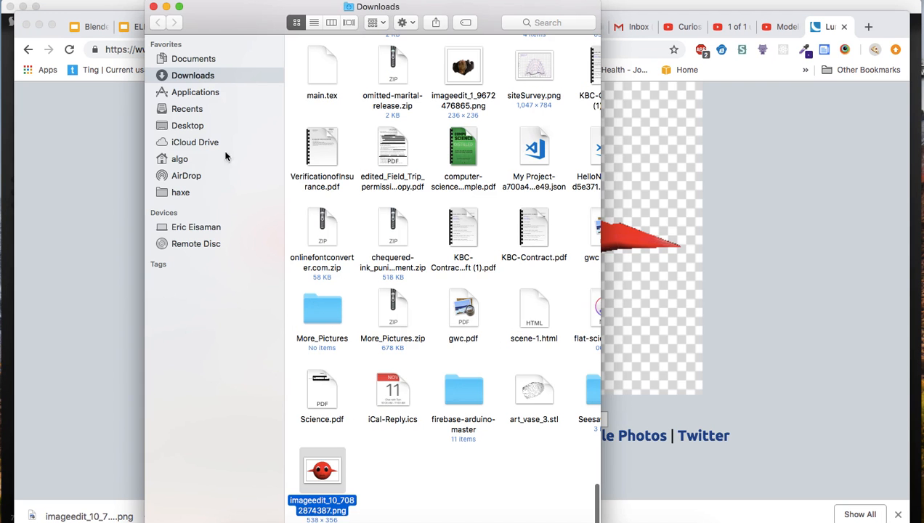
click(325, 511)
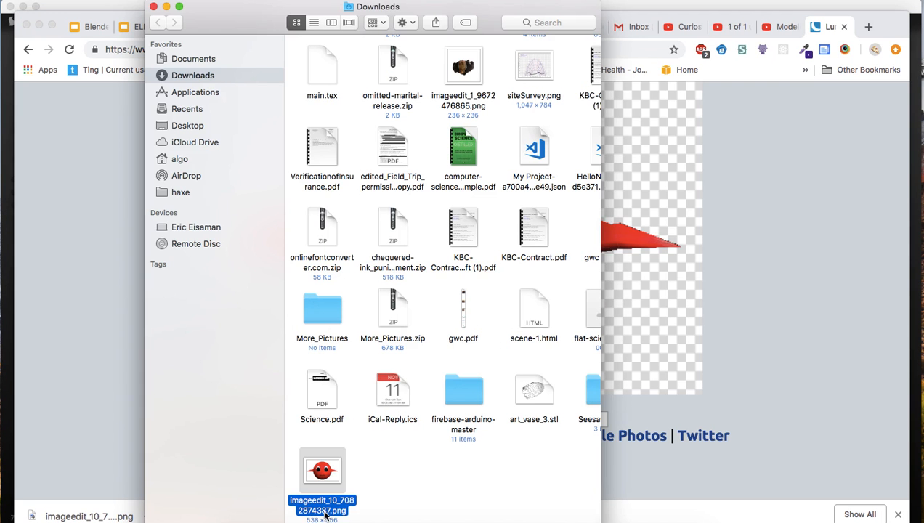
text(red)
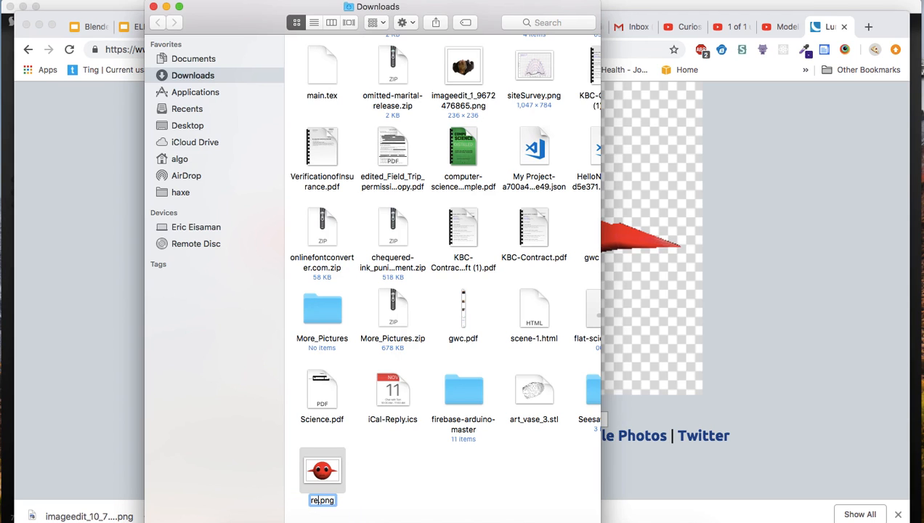
text(_thing)
key(Return)
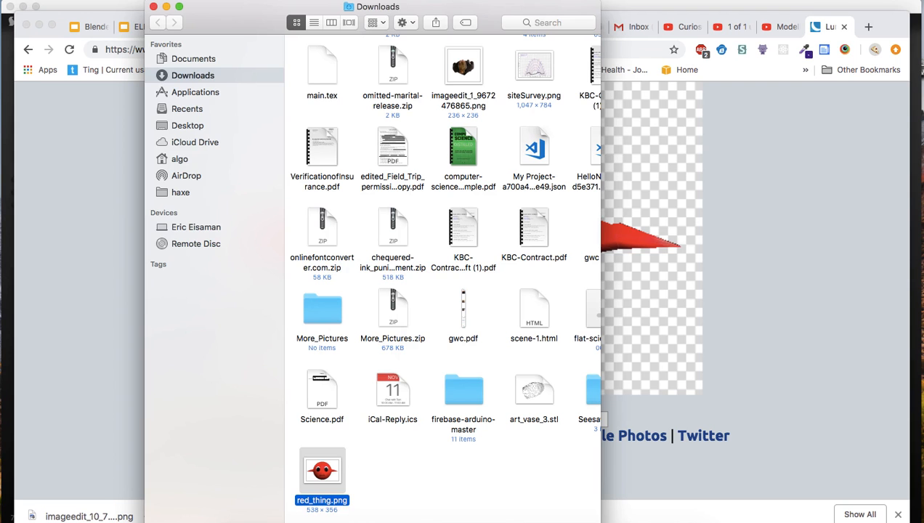
click(154, 7)
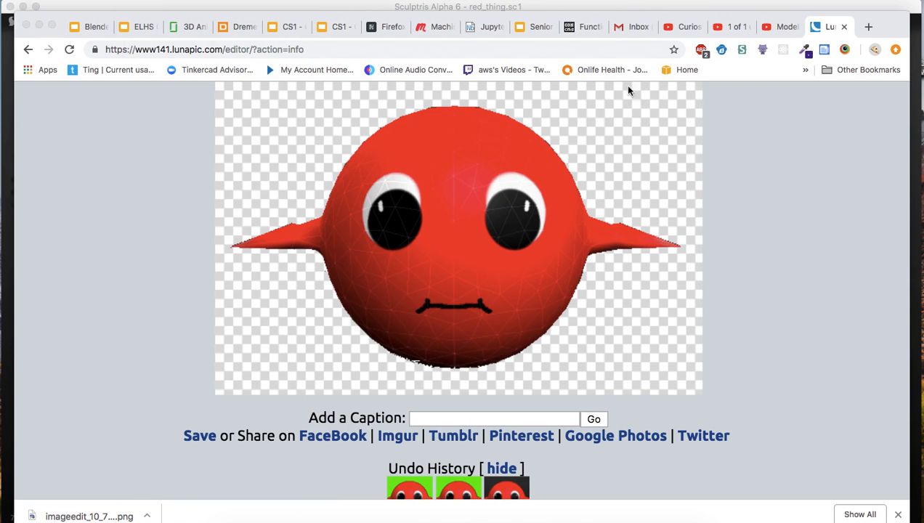
Go to the personal profile page on glitch.com and dismiss the browser's download bar.
click(549, 50)
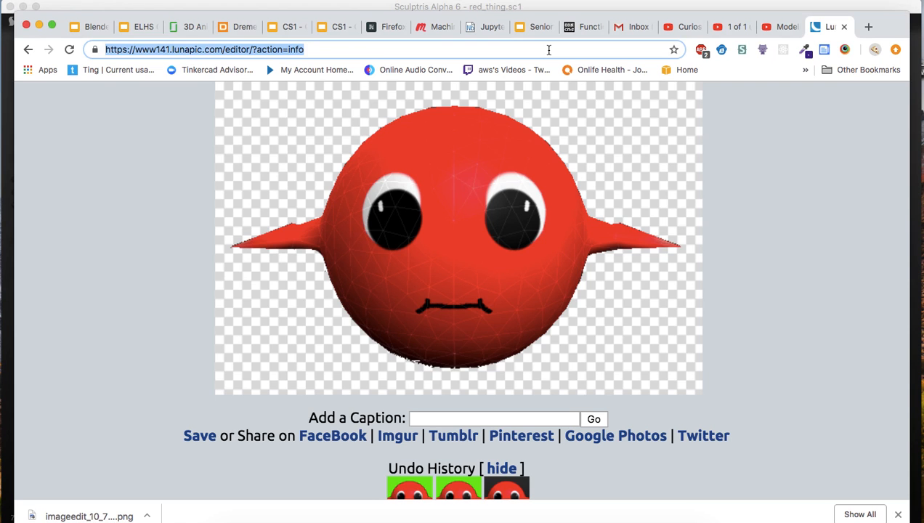
text(glitch.com/@ericeisaman)
key(Return)
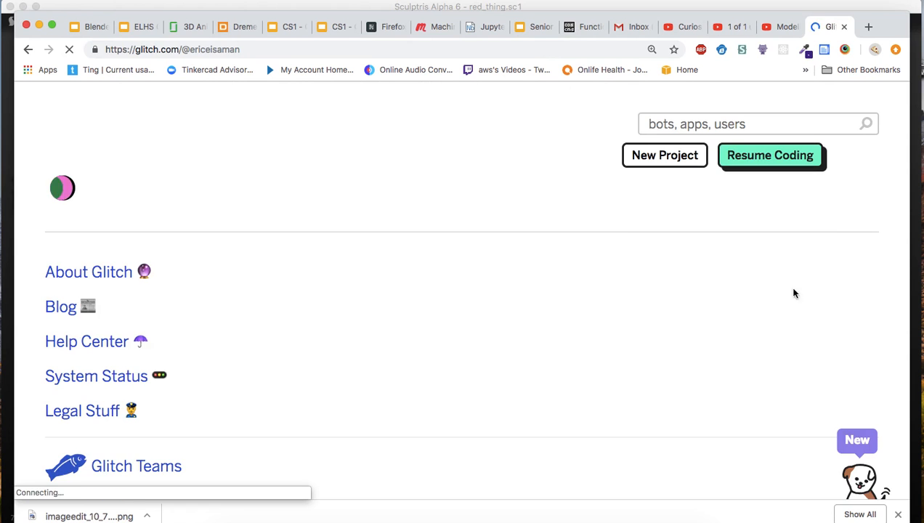
click(898, 515)
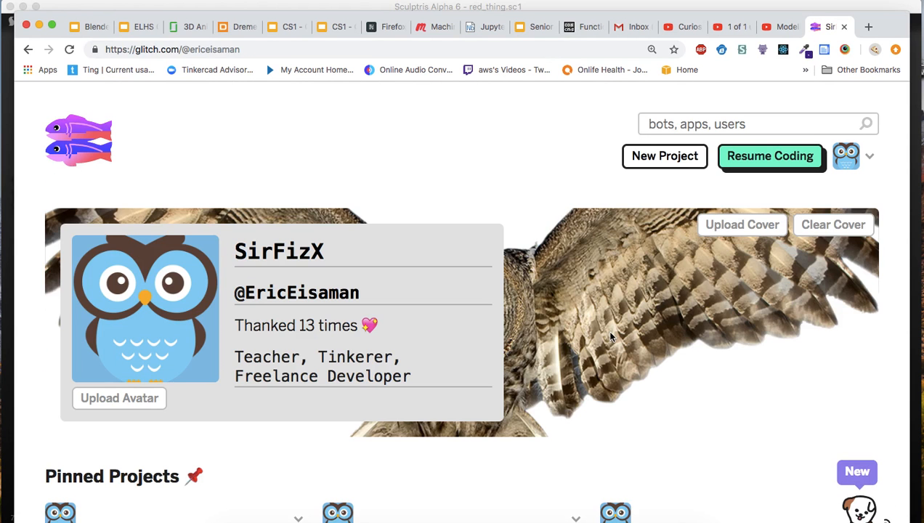
Open the pinned cs1 project in the Glitch editor and display its assets.
scroll(610, 333, down, 4)
right_click(610, 331)
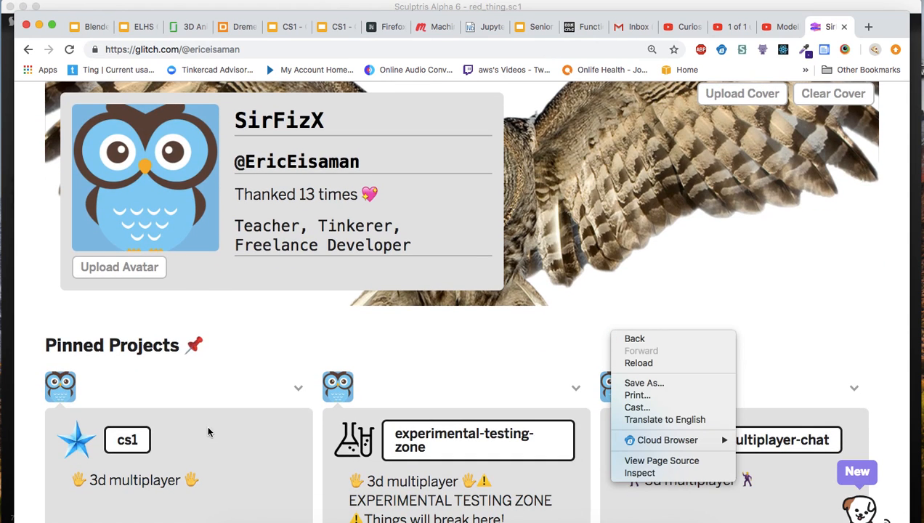
click(128, 437)
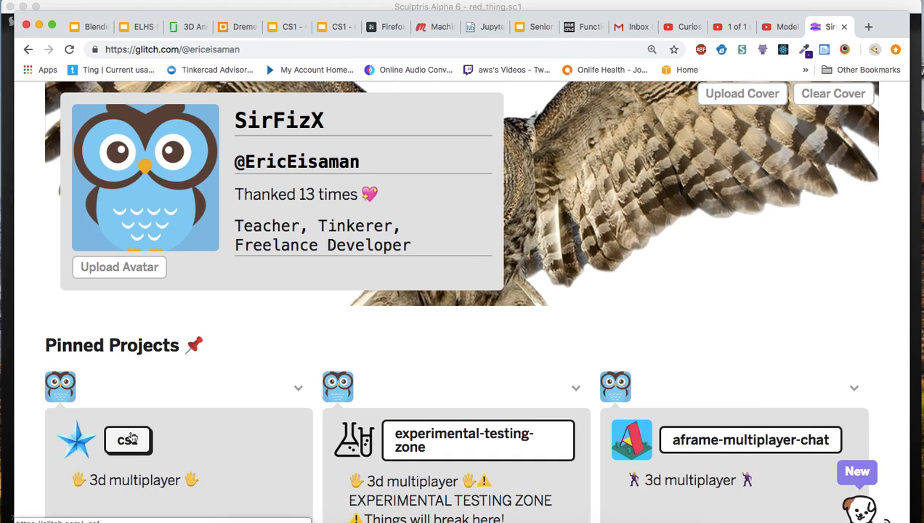
click(130, 440)
click(340, 359)
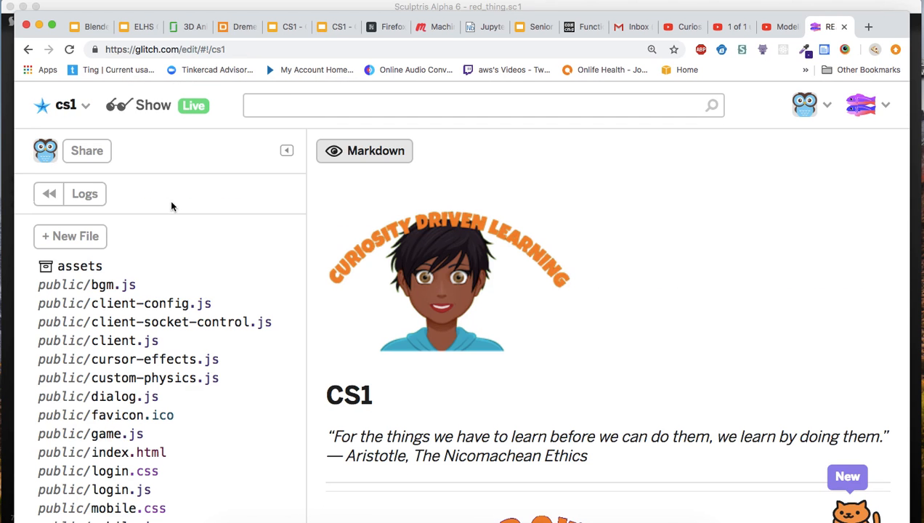
click(88, 268)
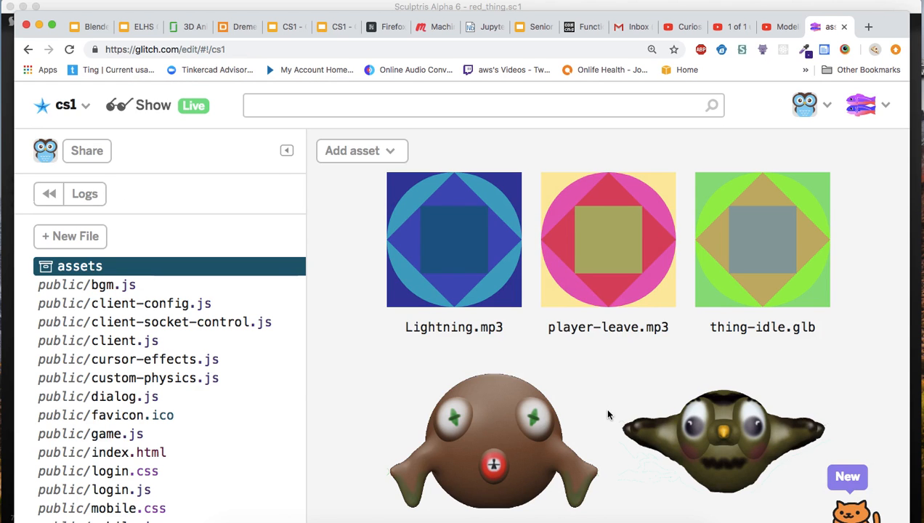
Look through the existing images, sounds and models in the cs1 project's assets.
scroll(803, 408, down, 5)
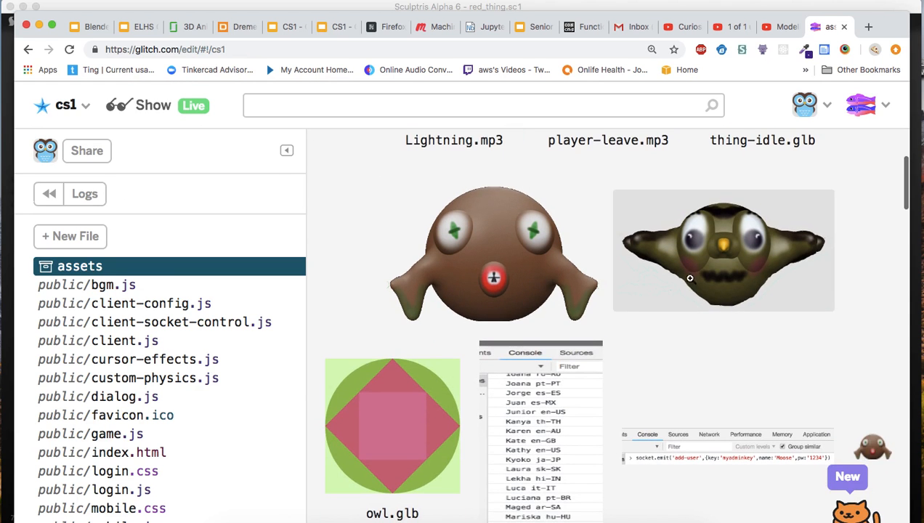
scroll(688, 345, down, 10)
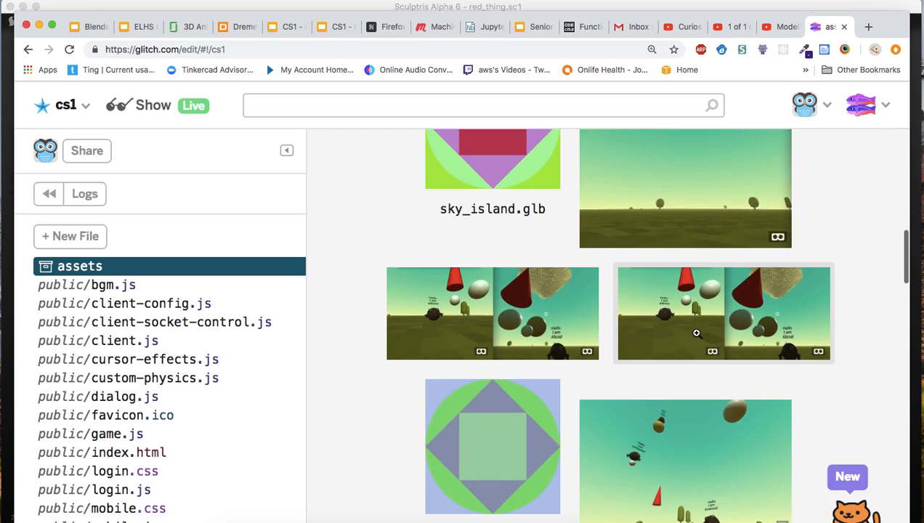
scroll(696, 333, up, 7)
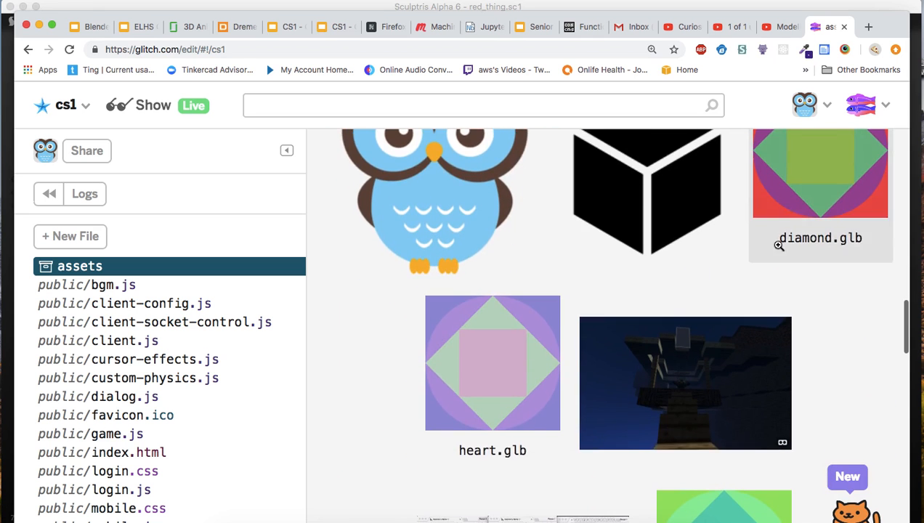
scroll(770, 254, down, 12)
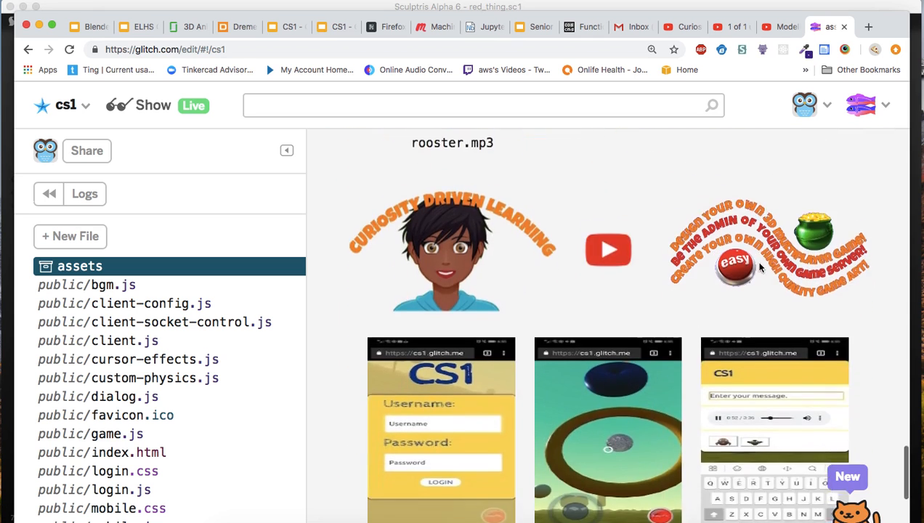
scroll(760, 269, down, 3)
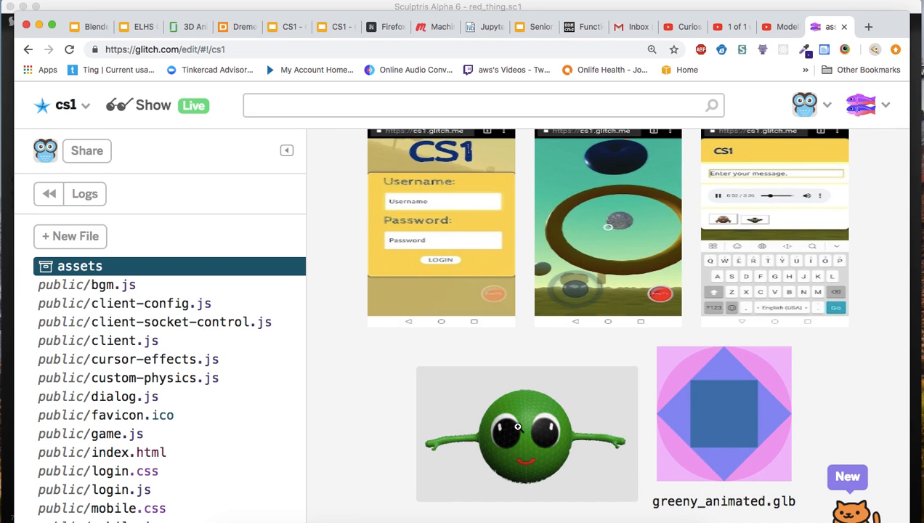
scroll(523, 393, up, 10)
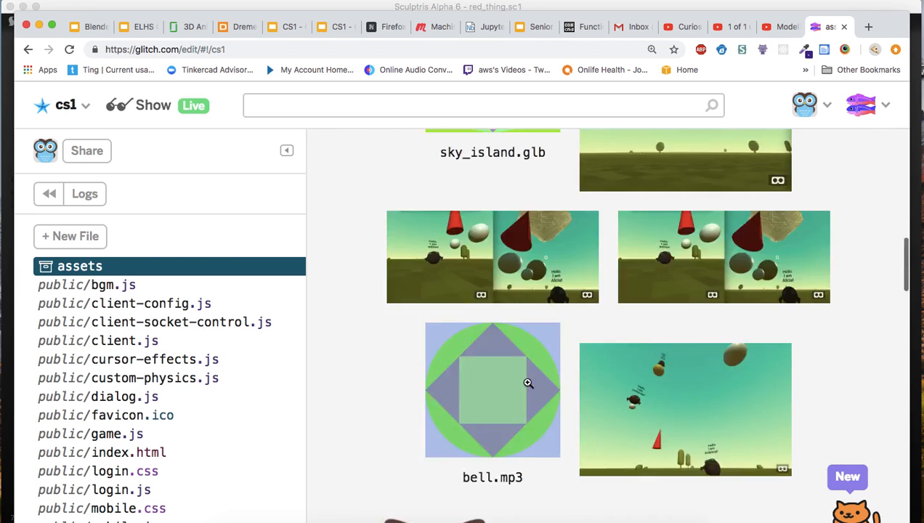
scroll(508, 383, up, 10)
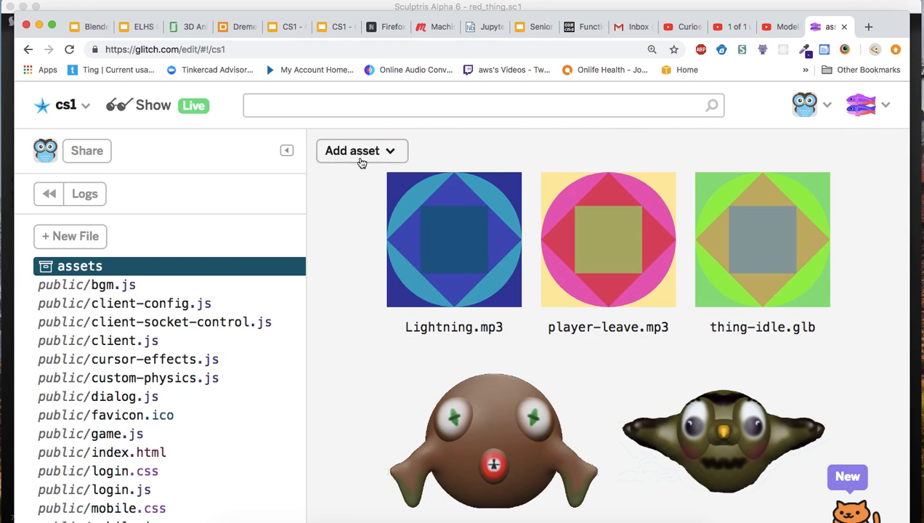
Upload red_thing.png from the Downloads folder to the cs1 assets and check for it in the asset list.
click(362, 157)
click(396, 238)
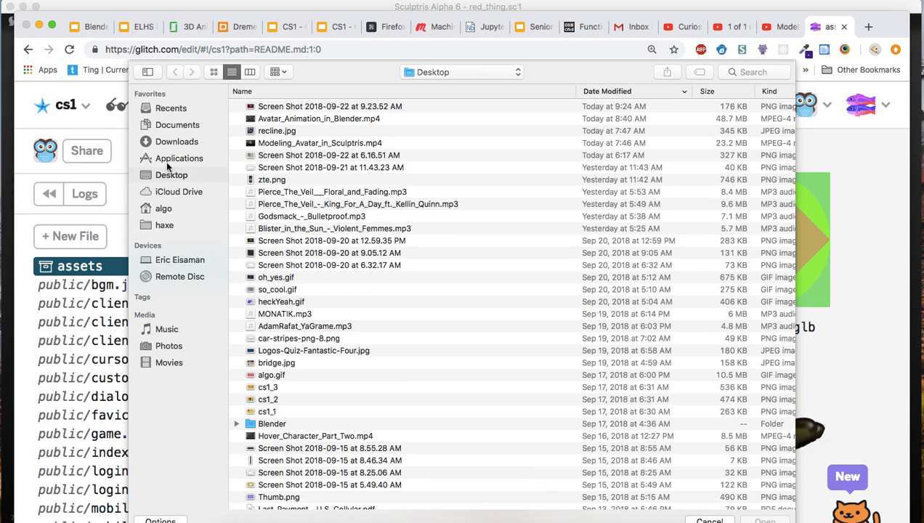
click(167, 142)
double_click(261, 110)
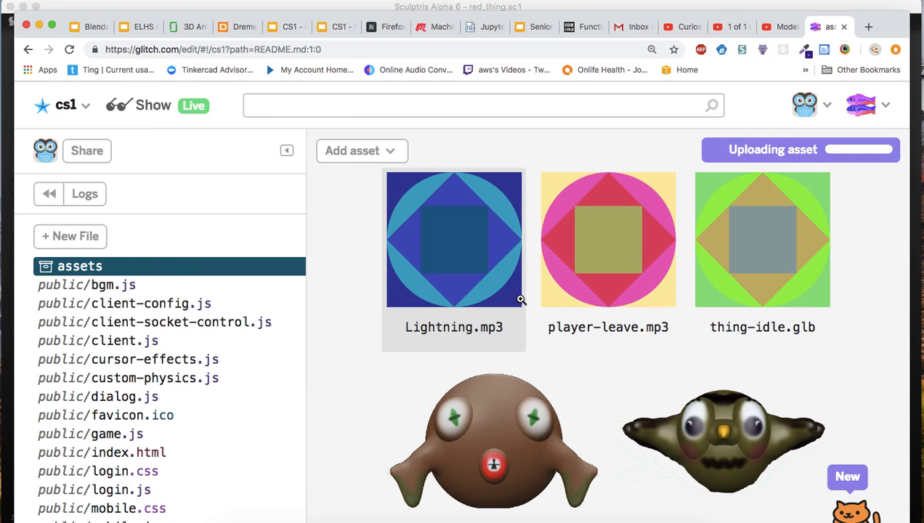
right_click(607, 404)
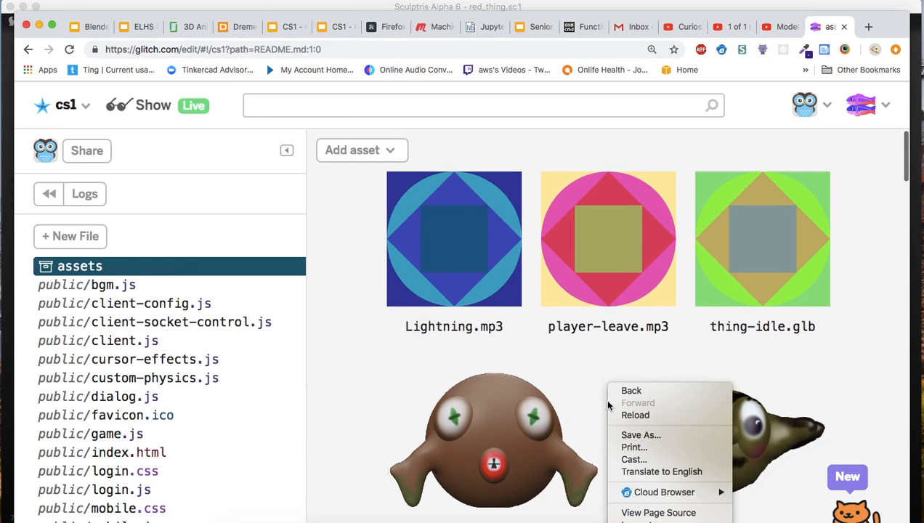
click(853, 359)
scroll(857, 361, down, 10)
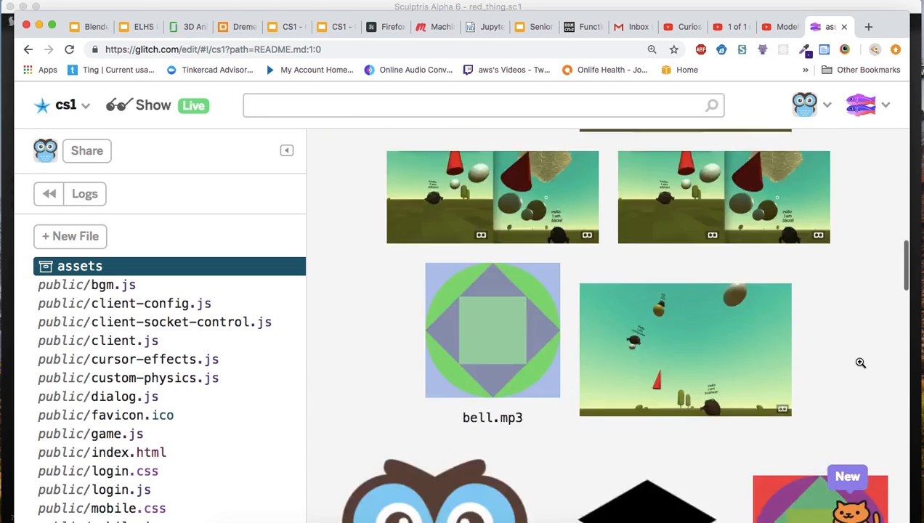
scroll(860, 362, down, 20)
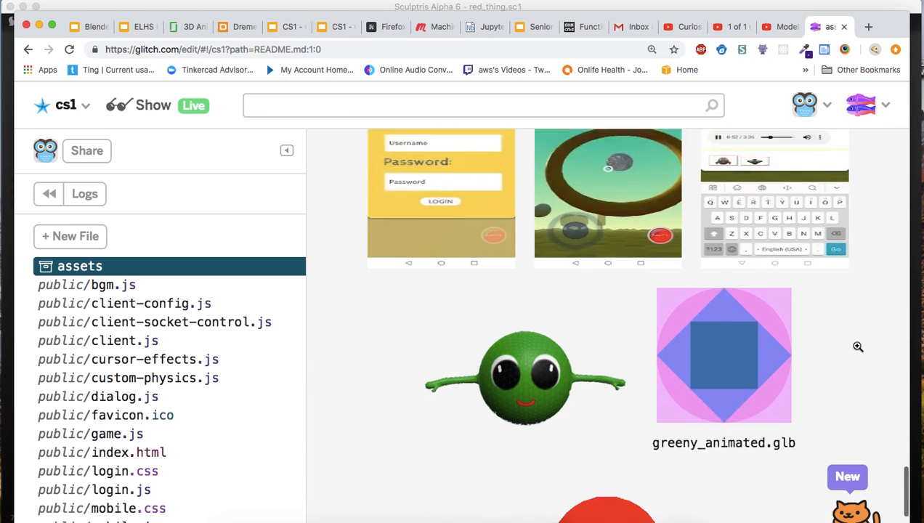
scroll(858, 346, down, 3)
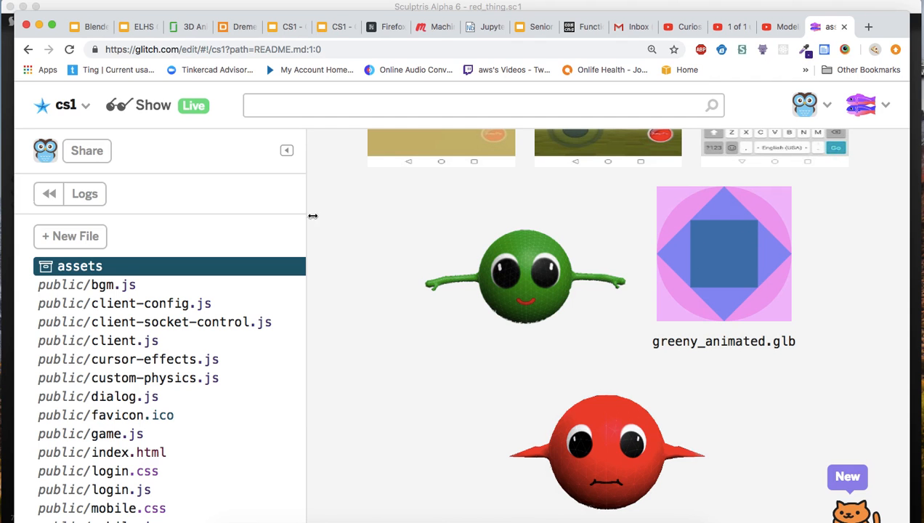
scroll(360, 230, up, 15)
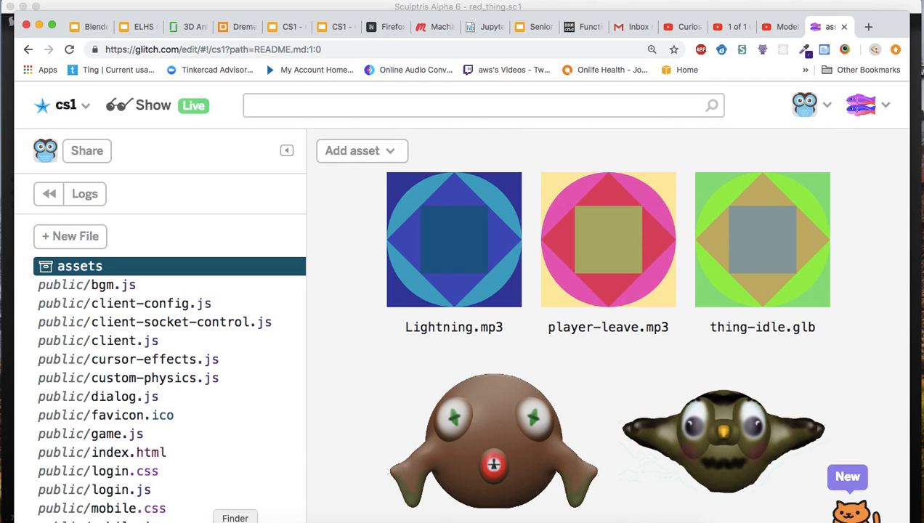
Upload the red_thing.glb model from the red_thing folder in Finder to the cs1 assets.
click(235, 520)
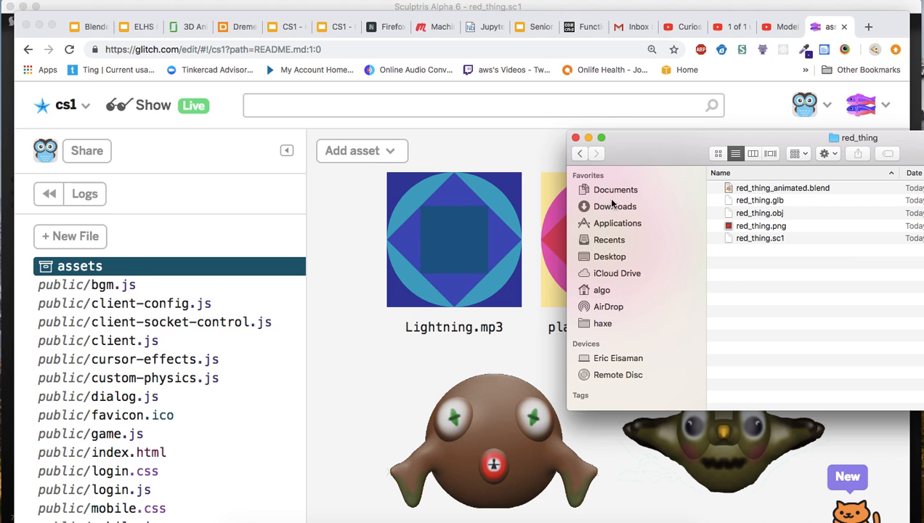
drag(640, 142, 621, 237)
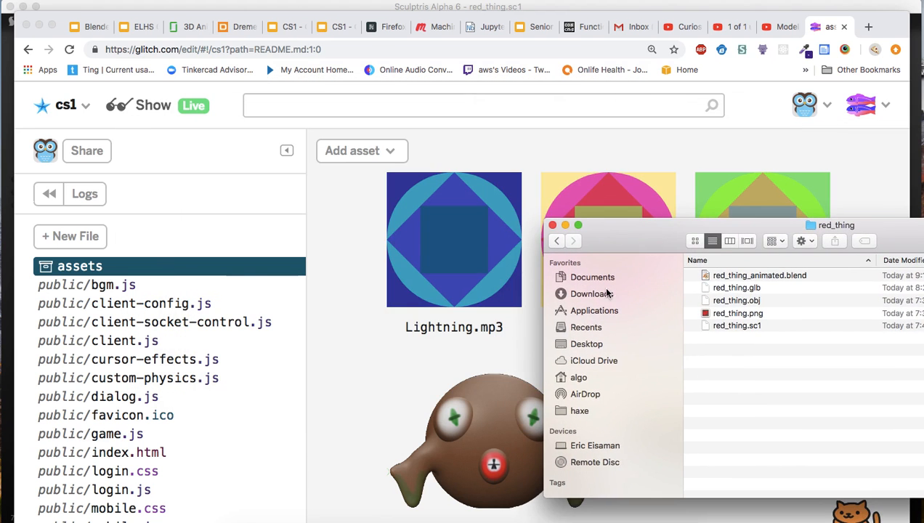
click(723, 290)
drag(633, 237, 691, 257)
drag(768, 309, 541, 326)
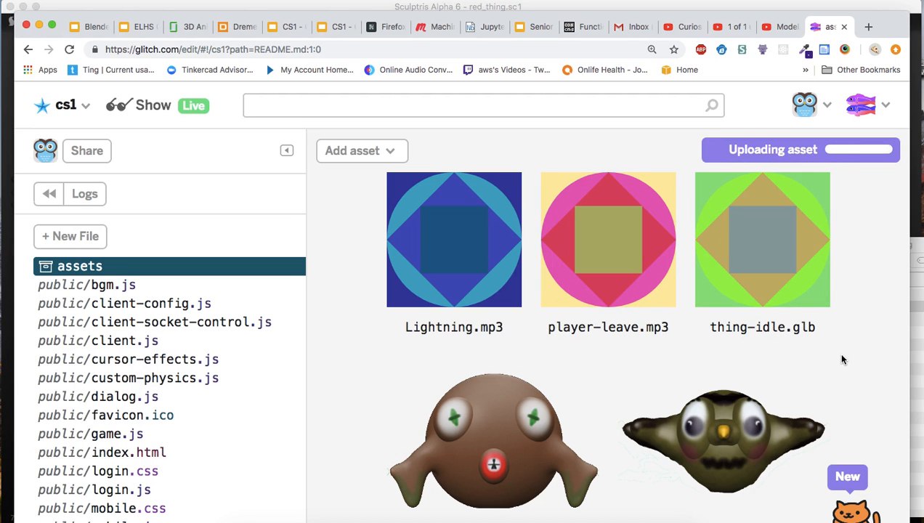
scroll(842, 359, down, 15)
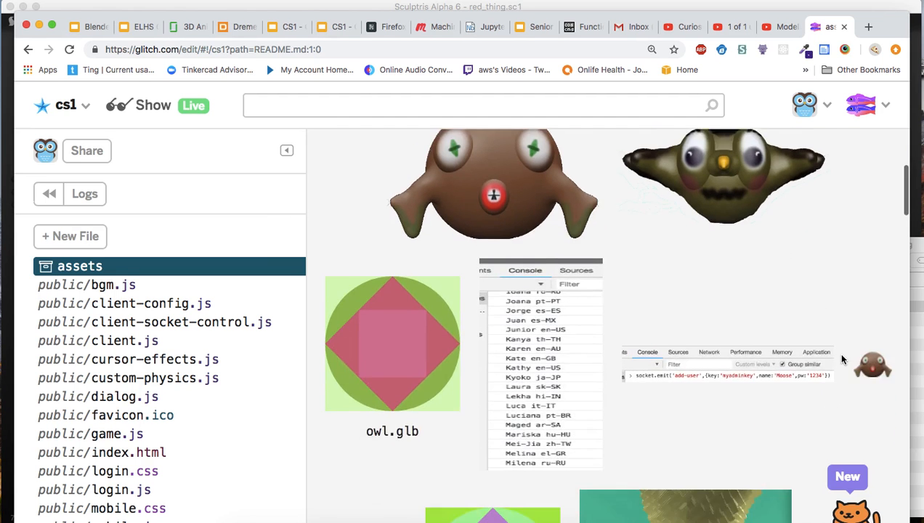
scroll(842, 359, down, 20)
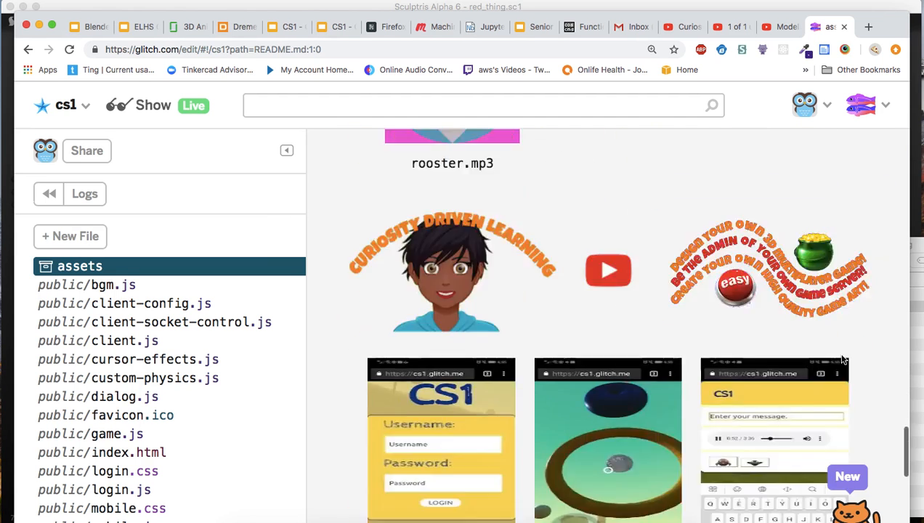
scroll(842, 359, up, 20)
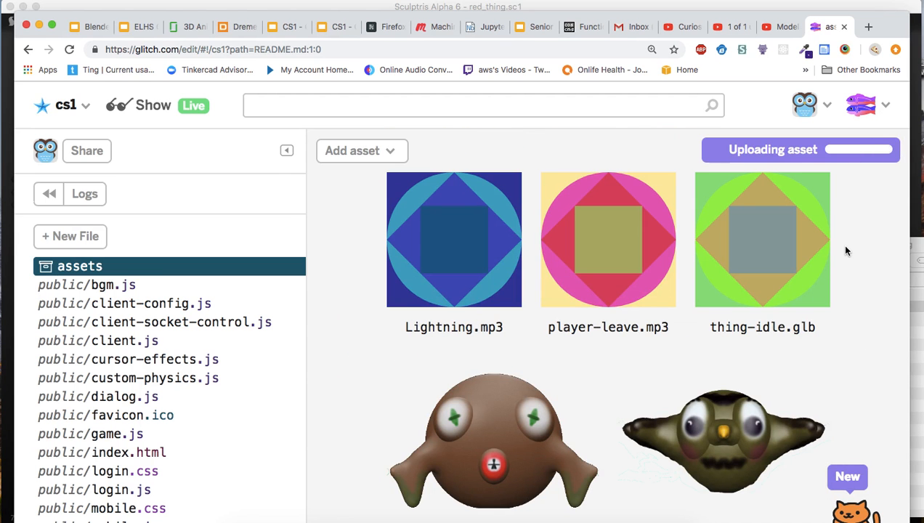
Copy the URL of the red_thing.glb asset and close its details.
scroll(845, 247, down, 10)
scroll(844, 251, down, 5)
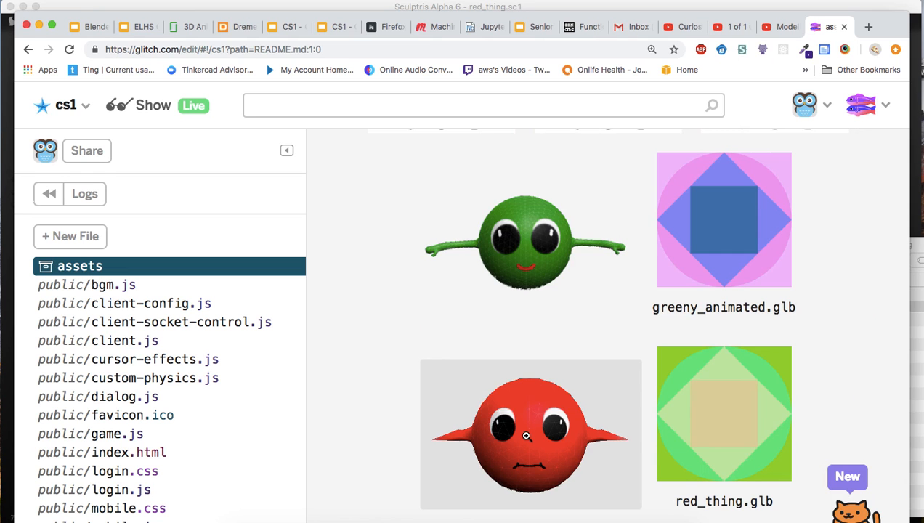
click(725, 418)
click(451, 260)
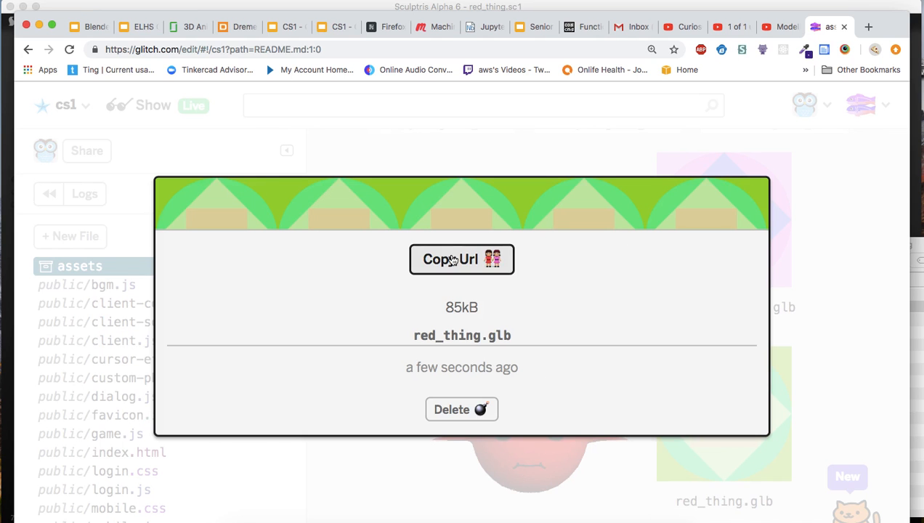
click(379, 474)
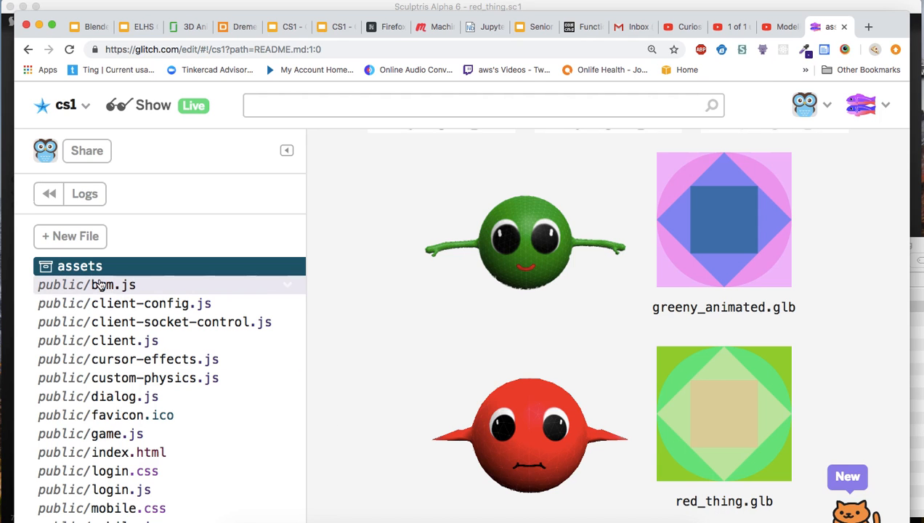
In public/client-config.js, append the copied red_thing.glb URL as a quoted entry at the end of the avatar models list.
click(117, 306)
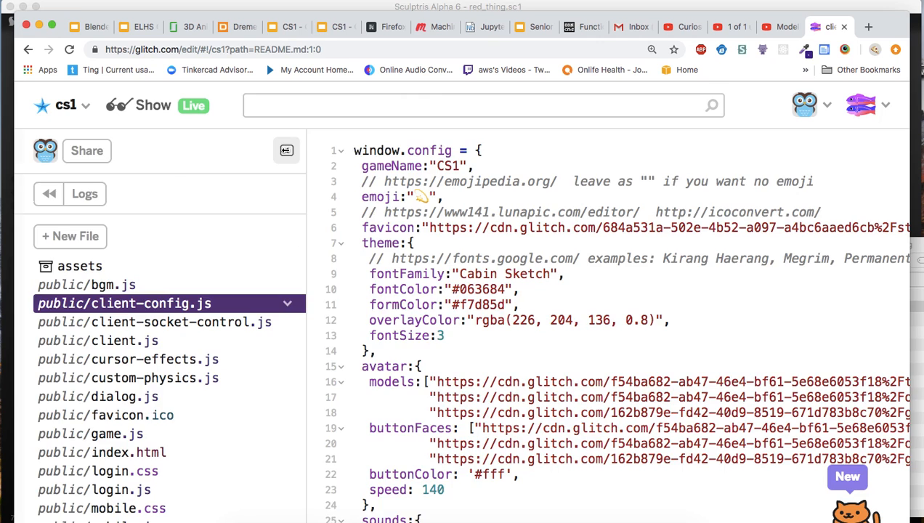
click(286, 151)
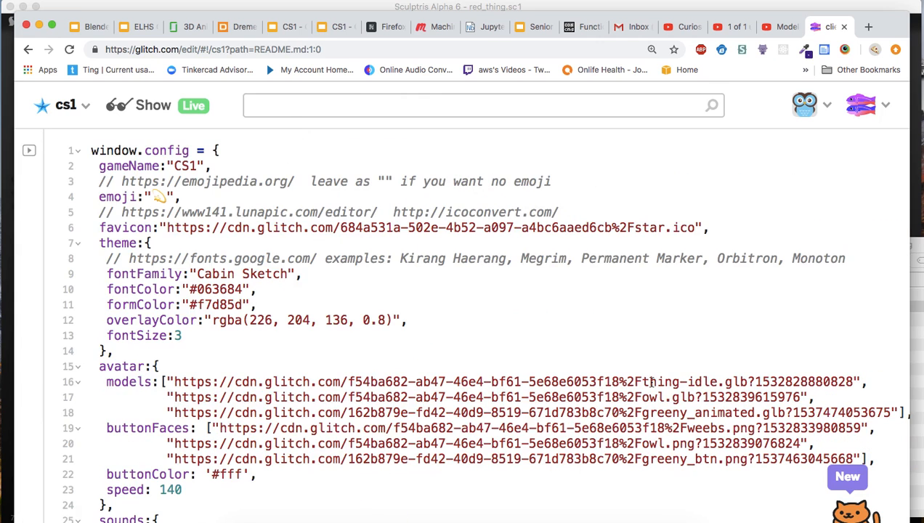
scroll(652, 382, down, 5)
scroll(652, 382, up, 3)
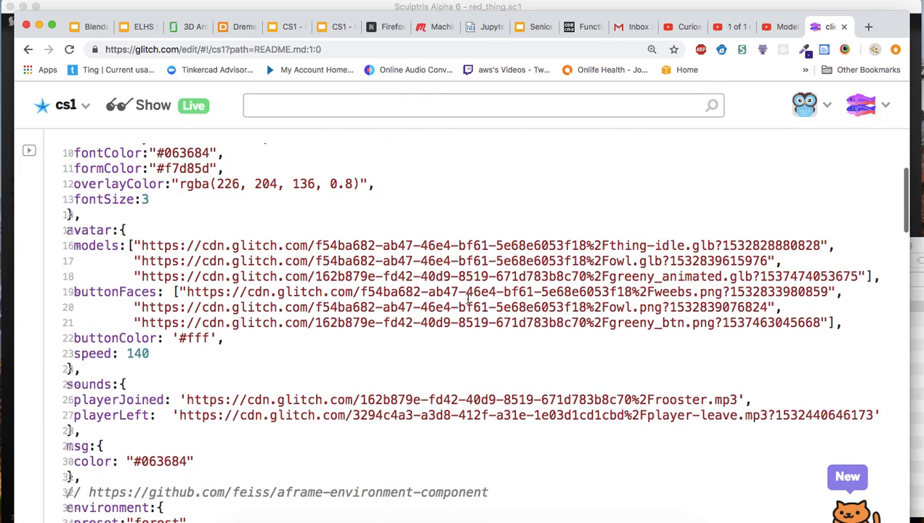
click(95, 246)
scroll(94, 246, left, 1)
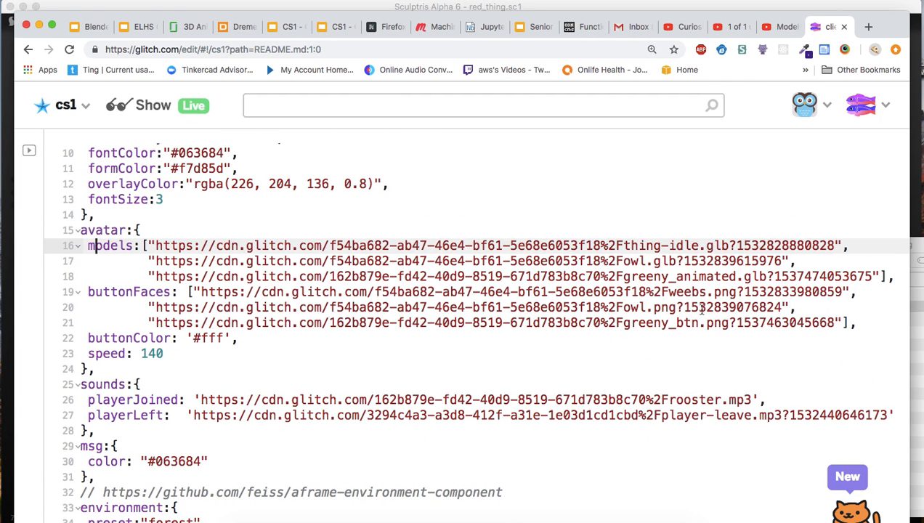
click(879, 276)
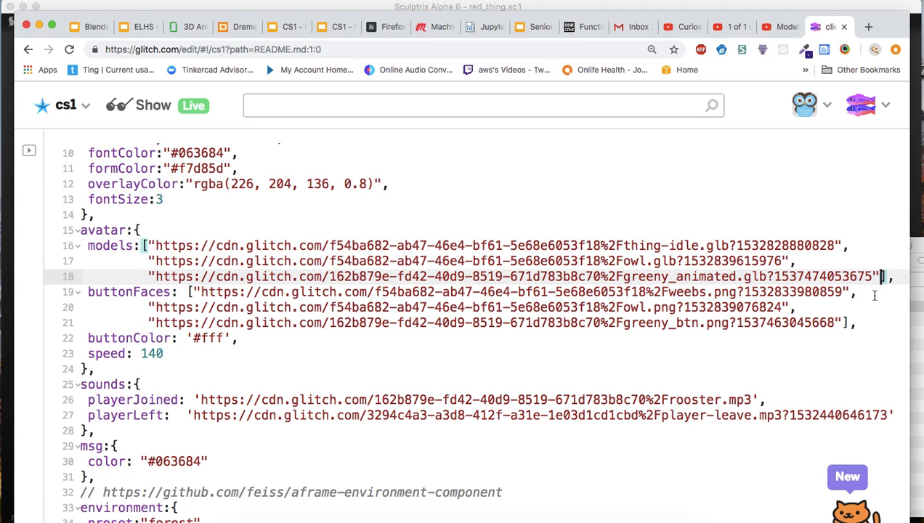
text(,)
key(Return)
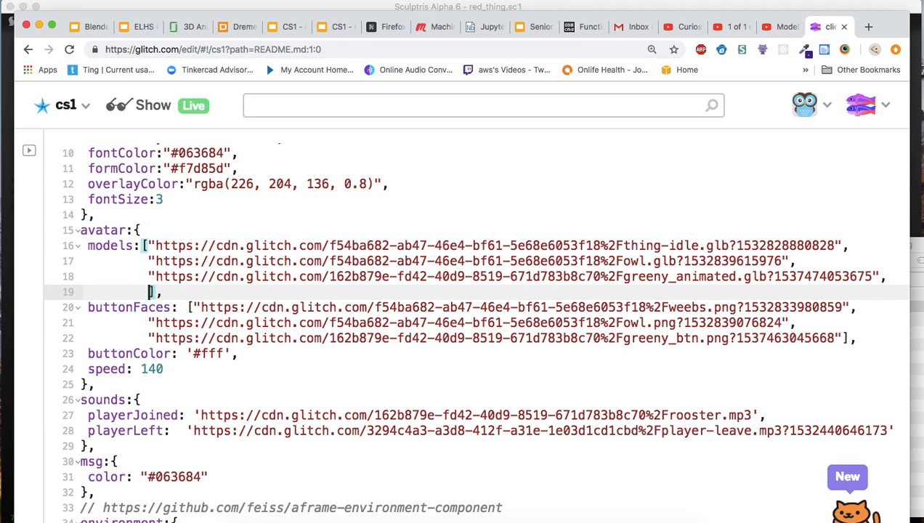
text(")
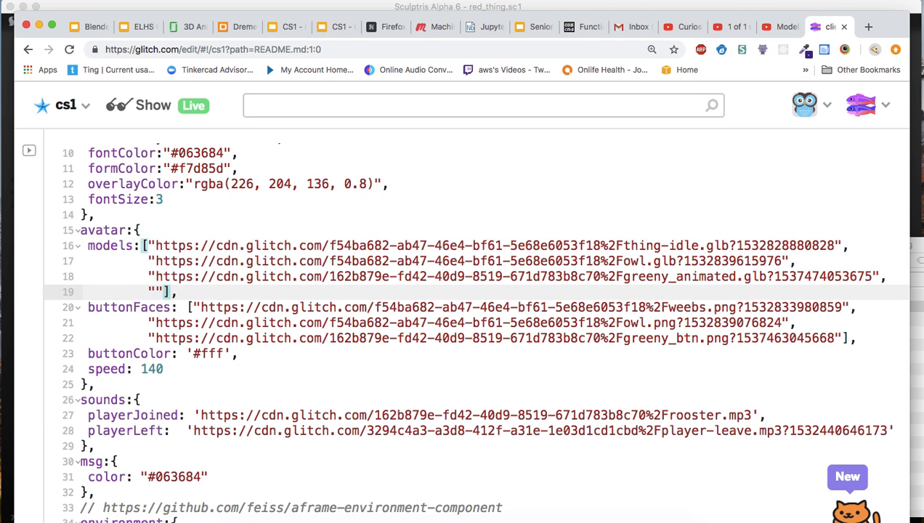
key(super+v)
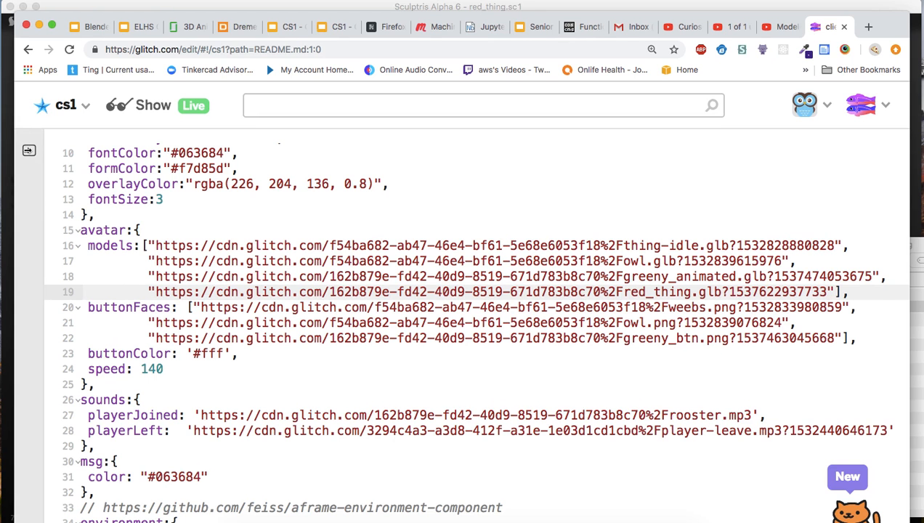
Return to the project's assets, copy the URL of the red_thing.png image and close its details.
click(29, 150)
click(76, 268)
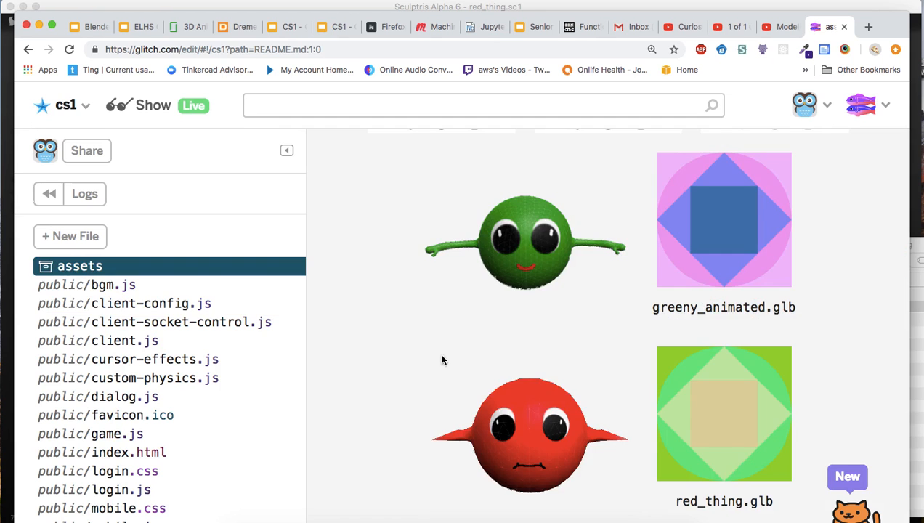
click(495, 411)
click(470, 352)
click(842, 234)
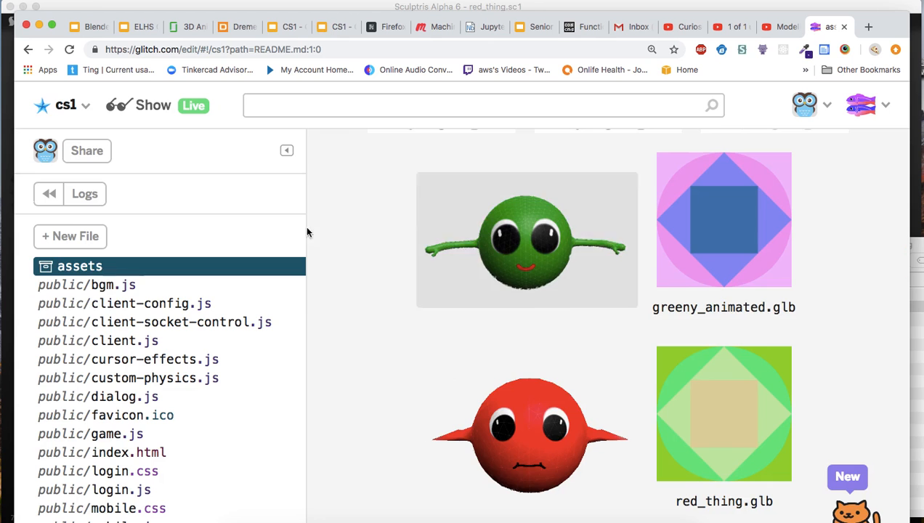
In public/client-config.js, append the copied red_thing.png URL as a quoted entry at the end of the avatar buttonFaces list.
click(122, 306)
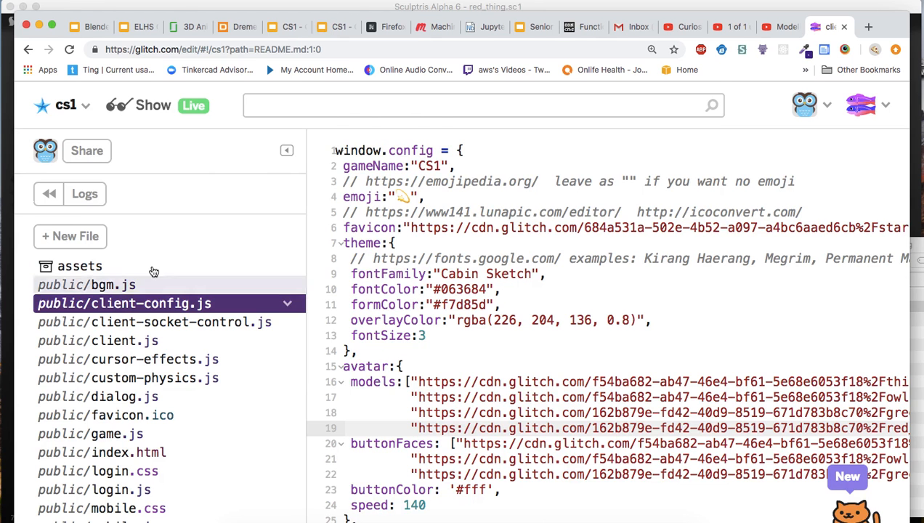
click(287, 150)
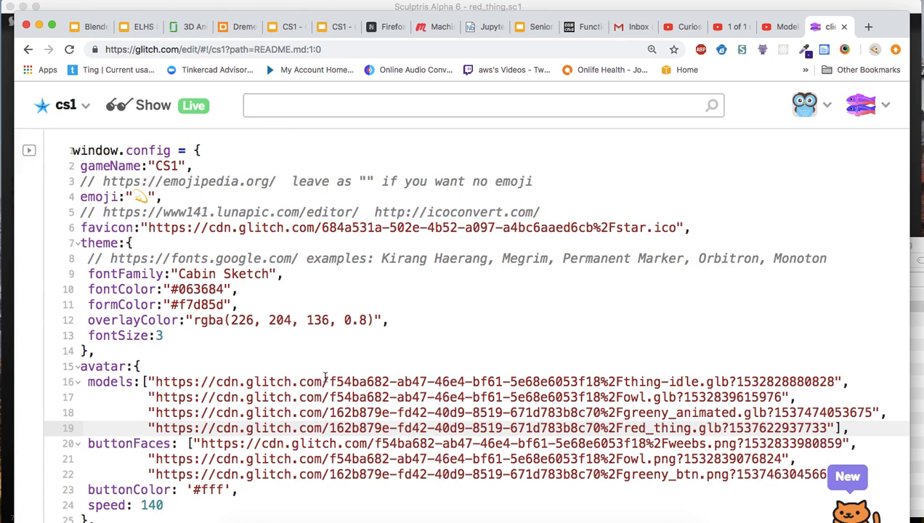
scroll(324, 375, down, 5)
scroll(325, 376, up, 2)
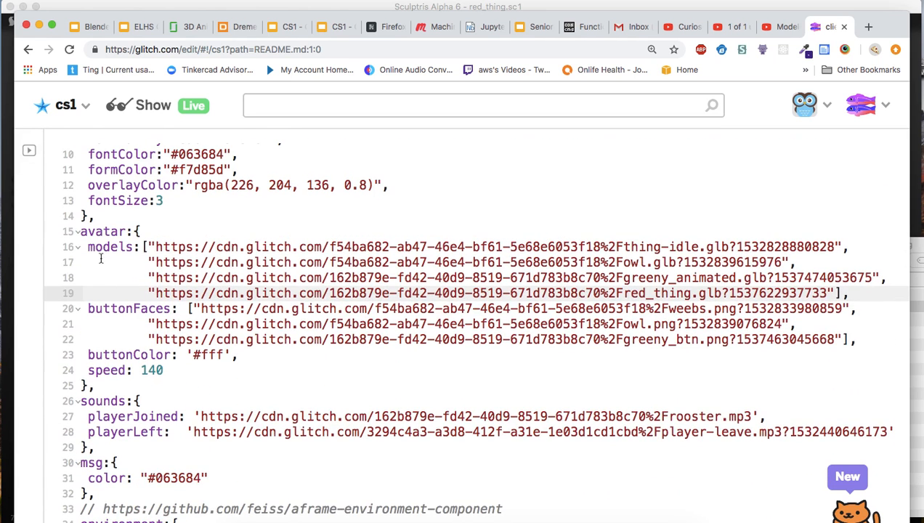
click(841, 339)
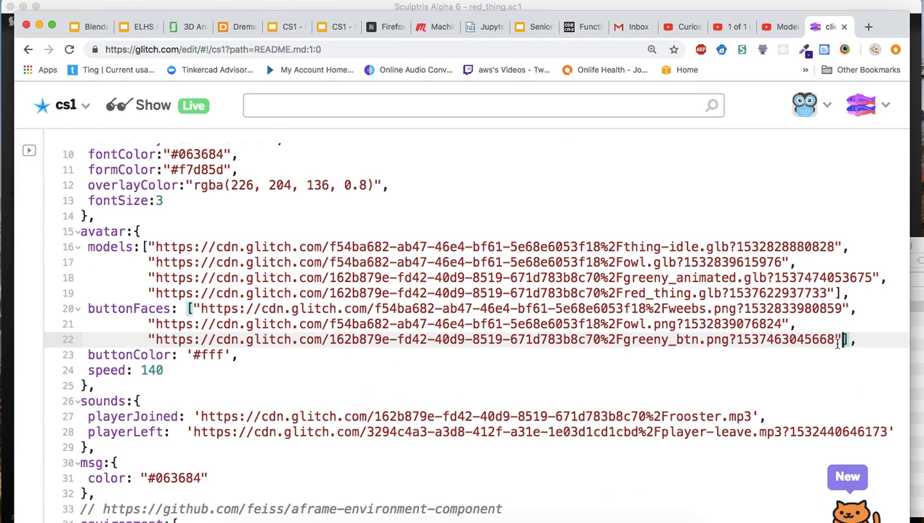
text(,)
key(Return)
key(BackSpace)
key(BackSpace)
key(BackSpace)
key(BackSpace)
key(BackSpace)
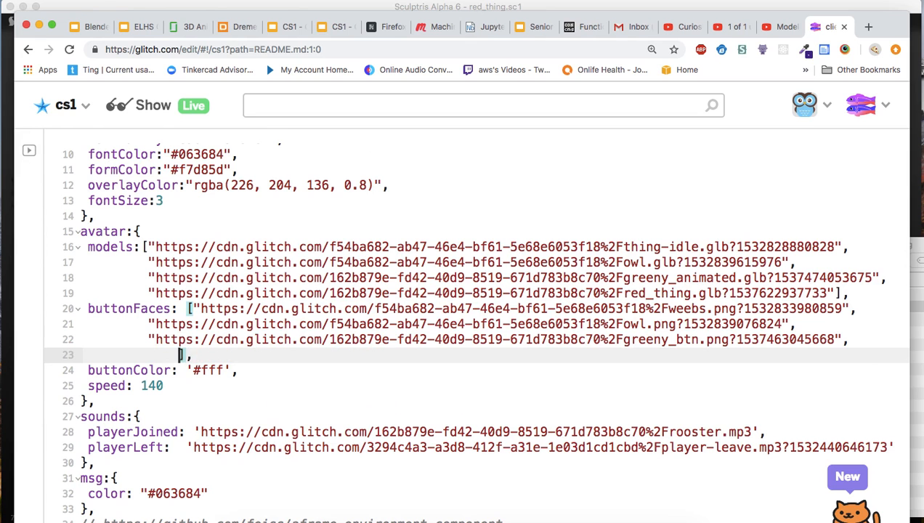
text("")
key(Left)
key(super+v)
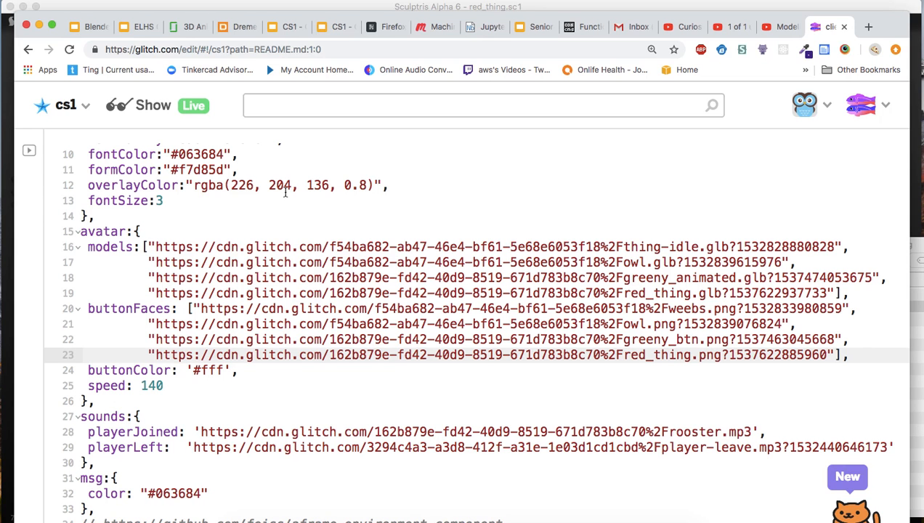
Bring back the file sidebar at a narrower width and open the project's live app.
click(29, 151)
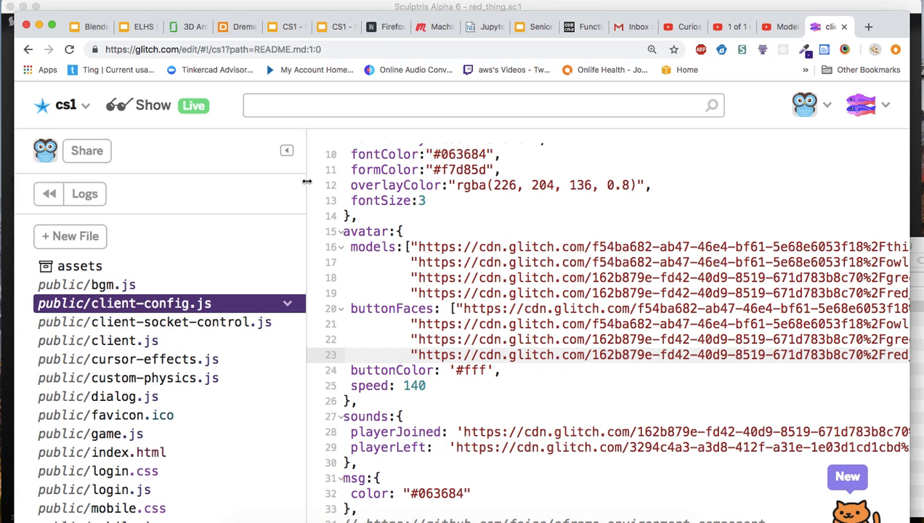
drag(307, 183, 222, 185)
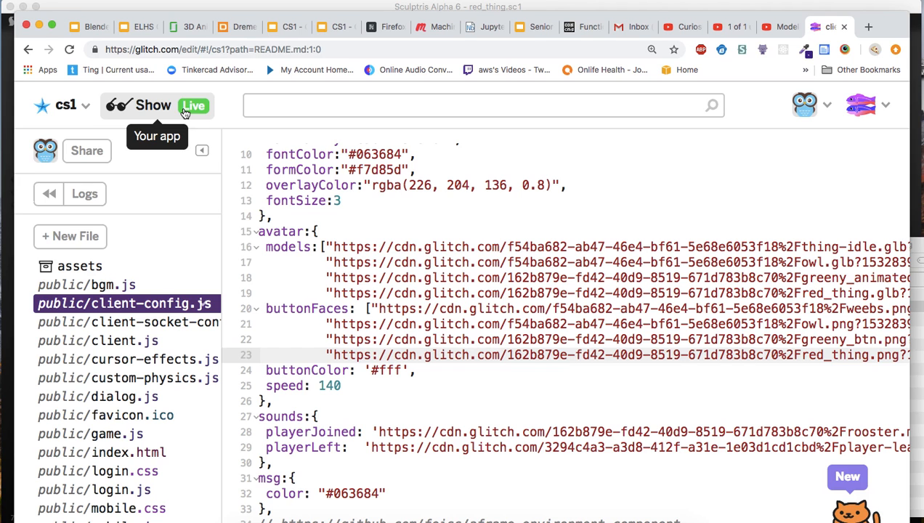
click(185, 109)
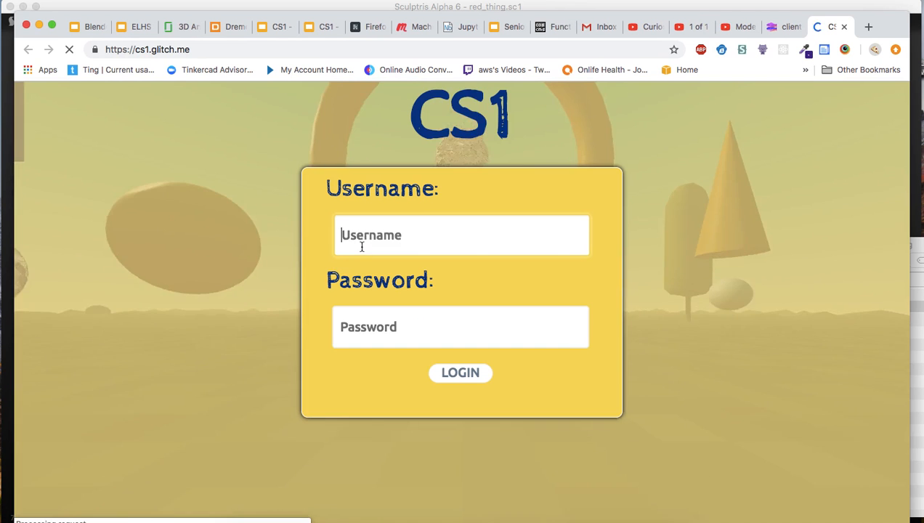
Log in to CS1 with a username and the account password, and move through the scene.
text(Alicia)
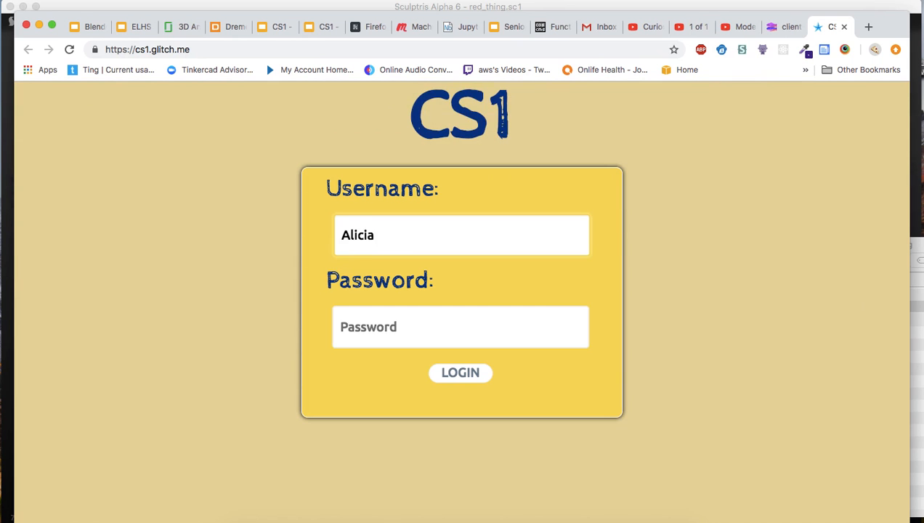
key(Tab)
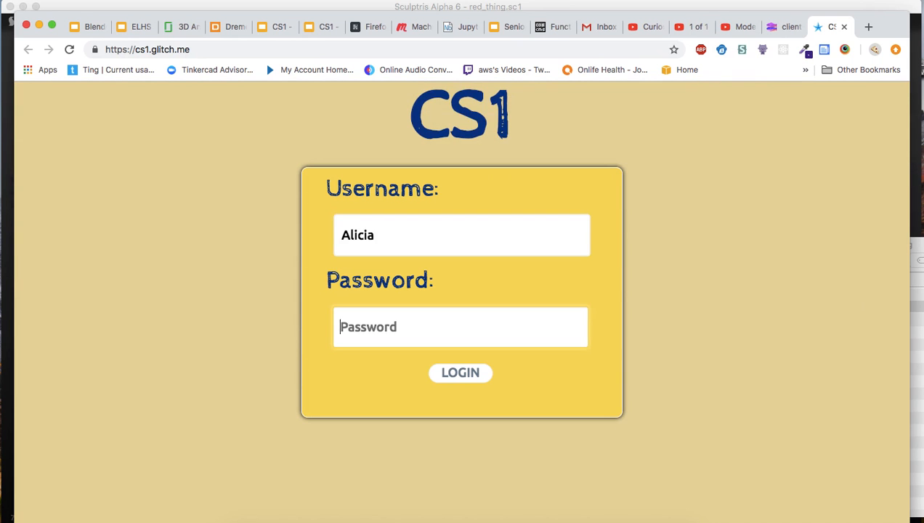
text(•••)
key(Return)
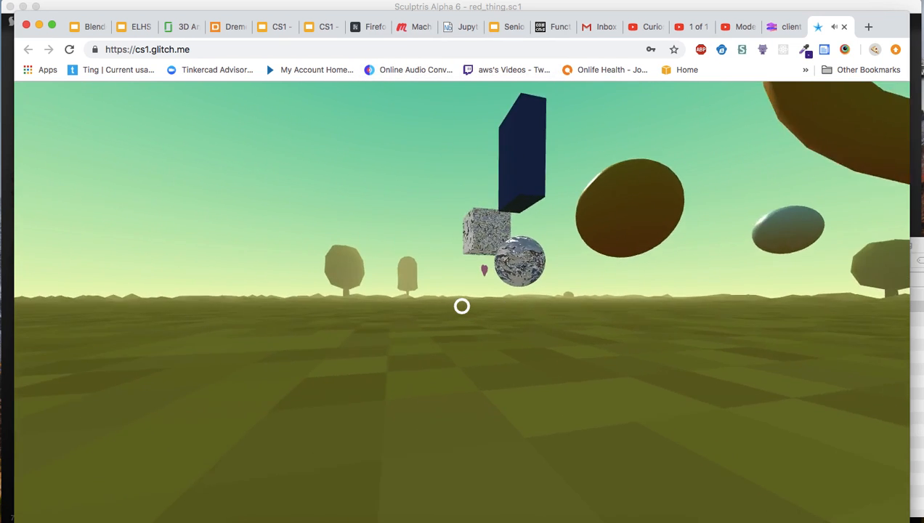
key(w)
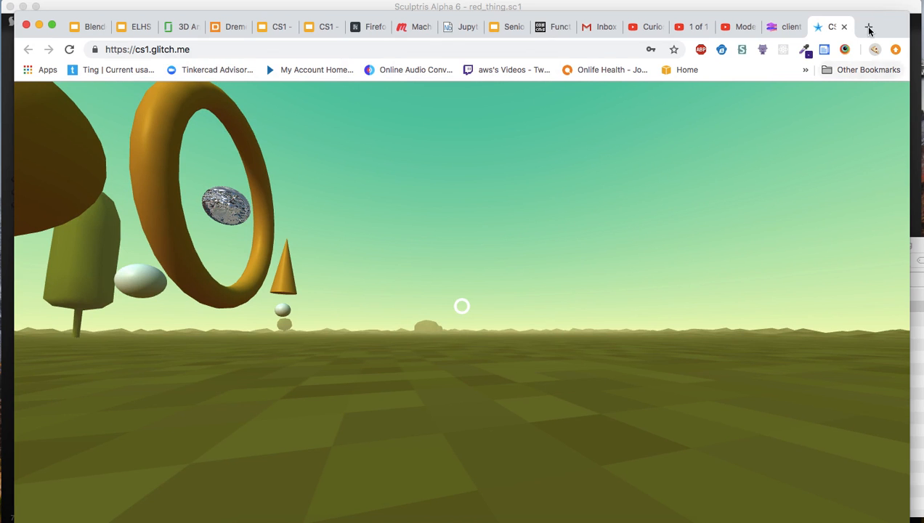
Set up a second cs1.glitch.me session in its own browser window, side by side with the running game in a half-width window.
mouse_move(15, 31)
mouse_down()
mouse_move(477, 56)
mouse_move(466, 54)
mouse_up()
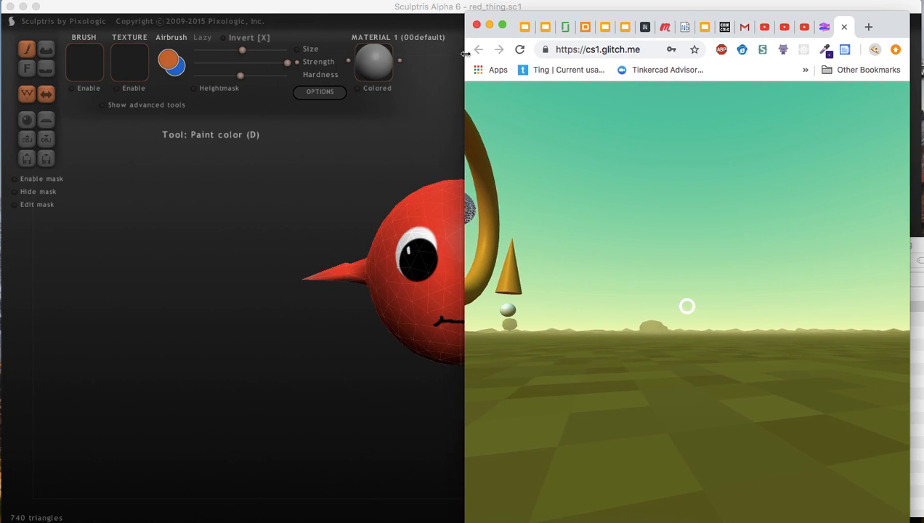
click(867, 28)
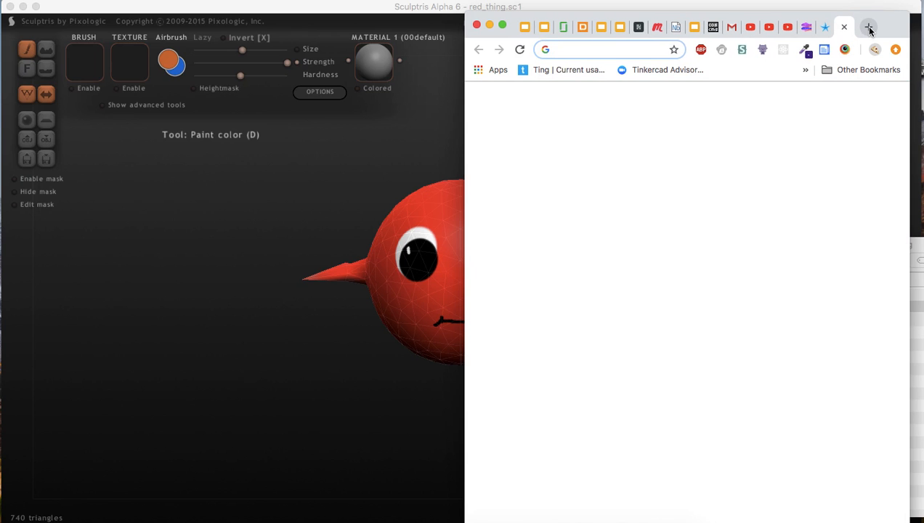
text(cs)
key(Return)
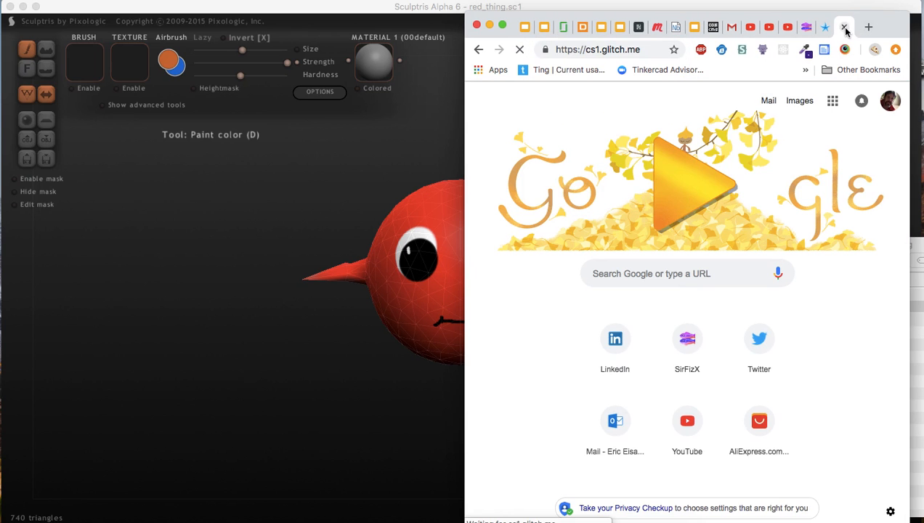
drag(843, 36, 56, 35)
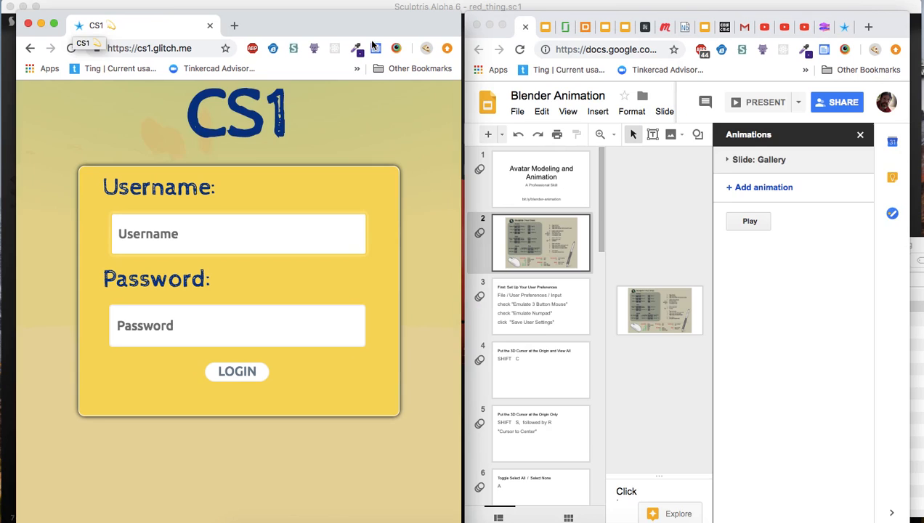
click(829, 27)
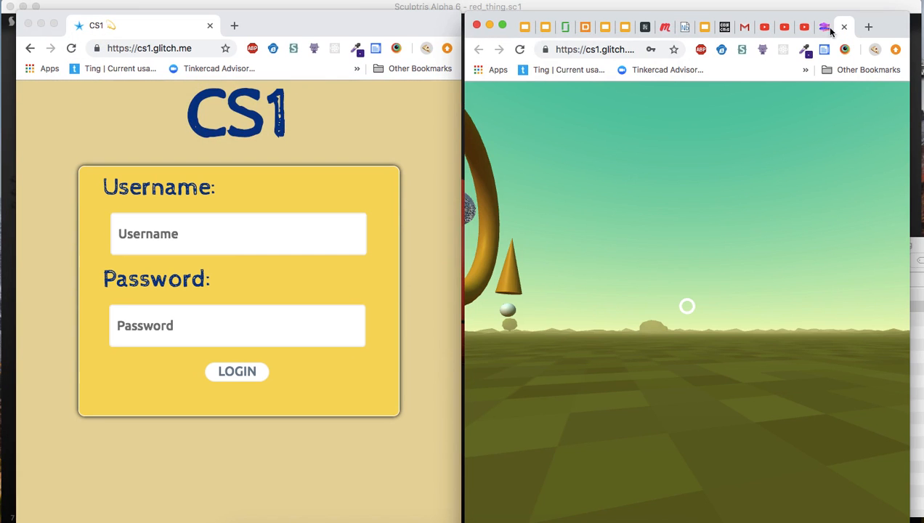
Log in to the second CS1 session with a different username and its account password.
click(242, 234)
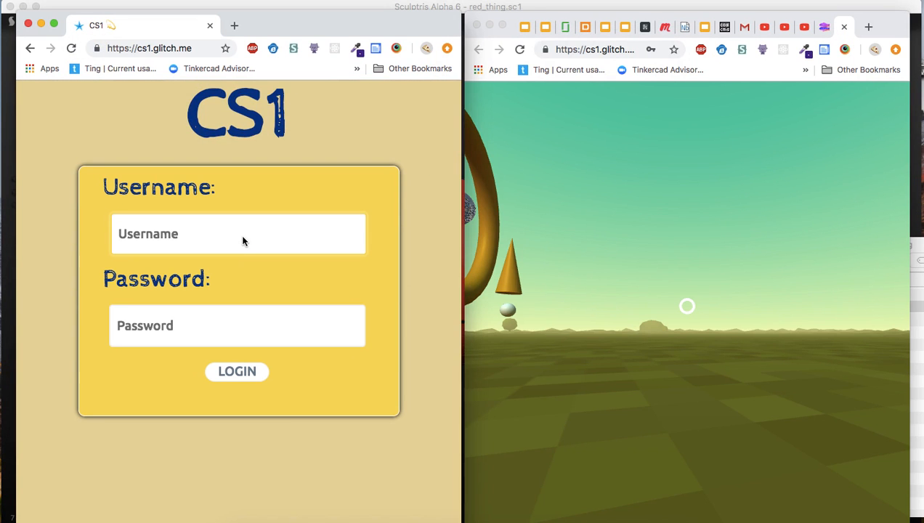
text(Mos)
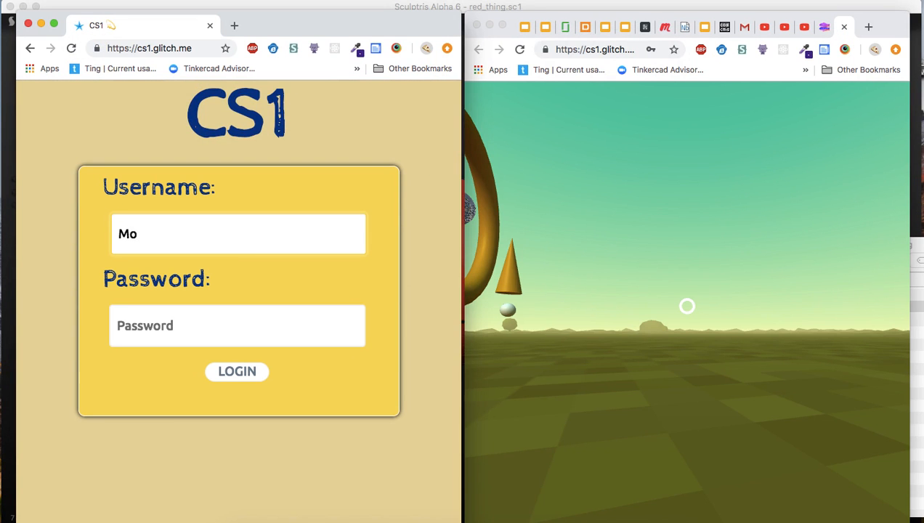
click(184, 331)
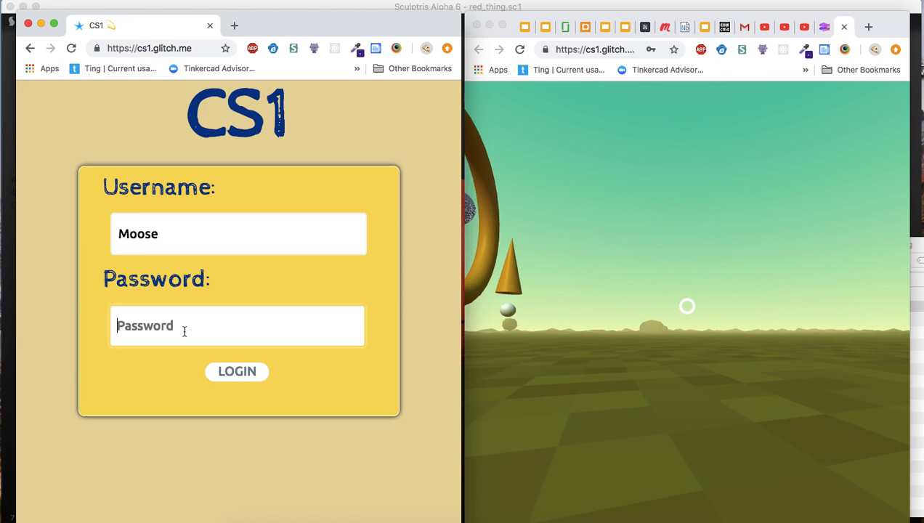
text(••)
key(Return)
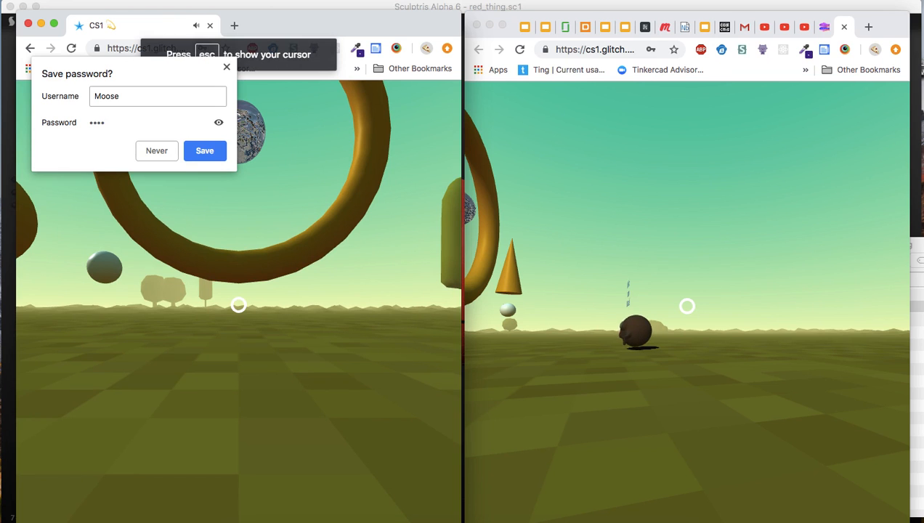
Dismiss the save-password prompt and move the second player until both avatars face each other.
key(Escape)
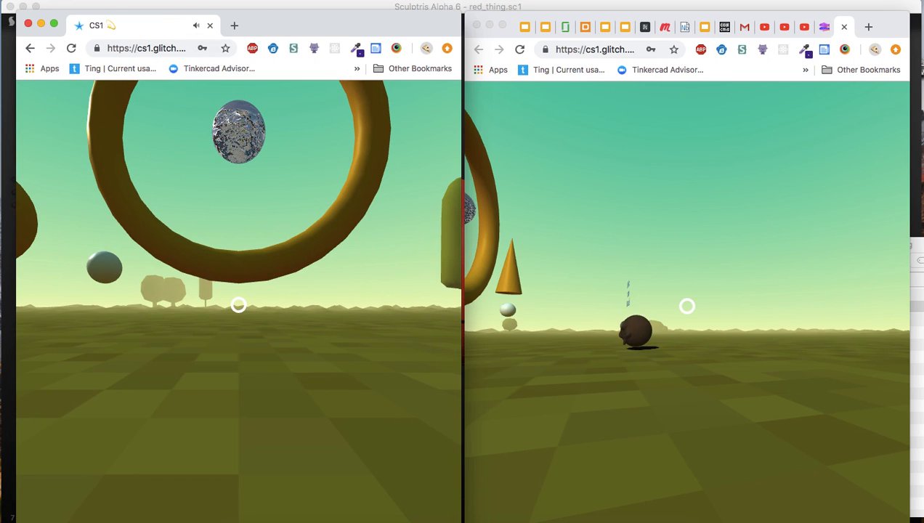
click(239, 304)
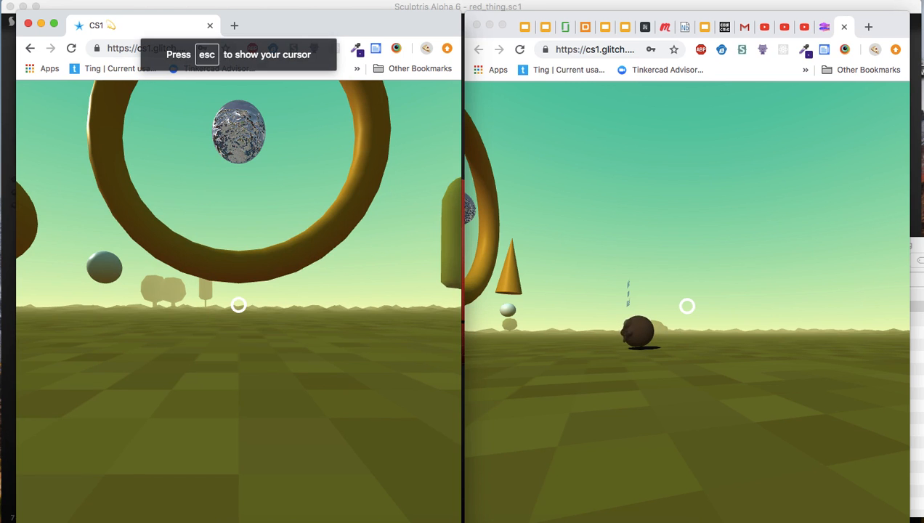
key(w)
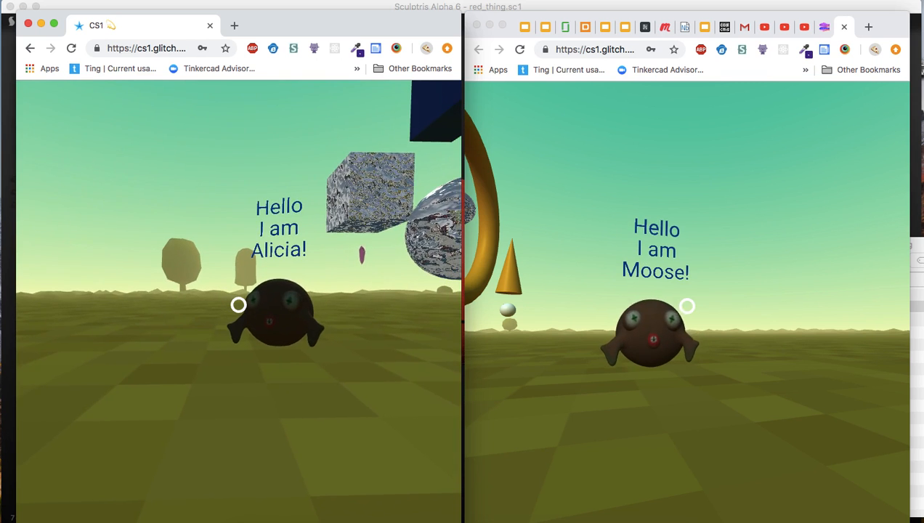
Switch the first player's avatar to the red character and return to the scene.
key(Escape)
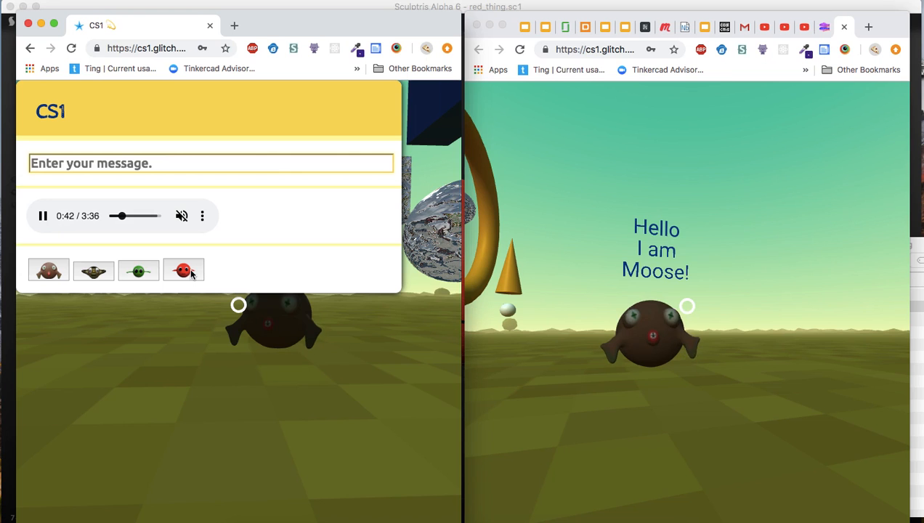
click(190, 271)
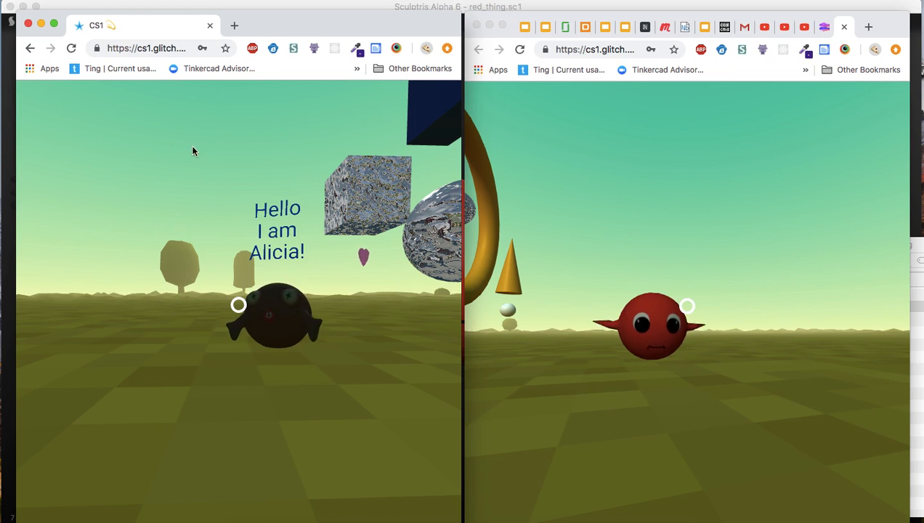
click(186, 261)
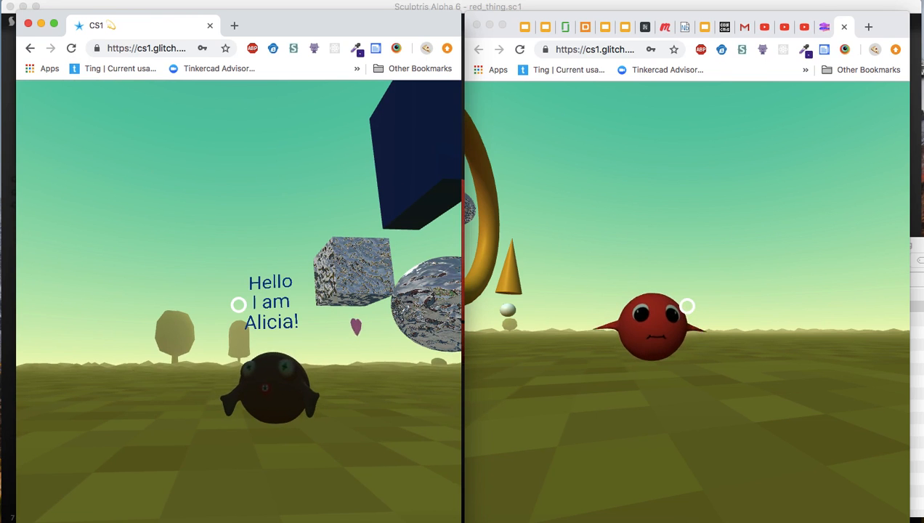
Send the chat message "I am now the red thing!" from the first player.
key(Return)
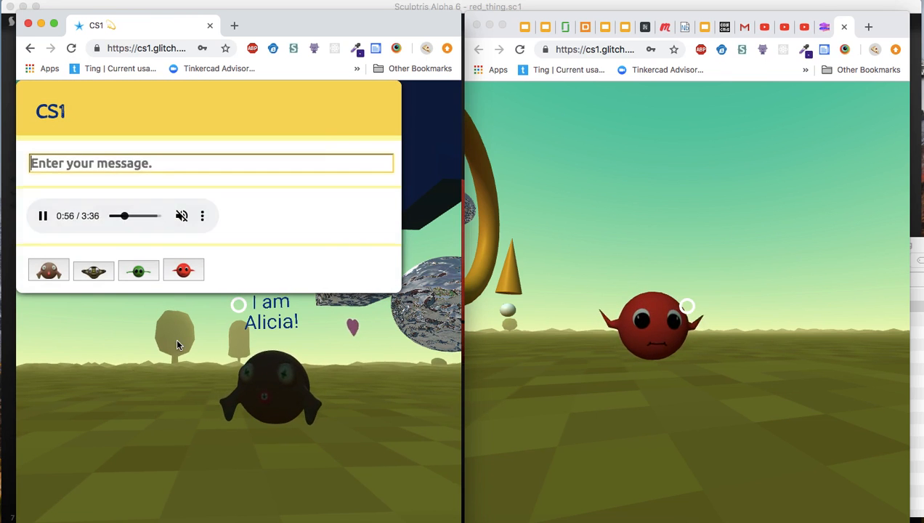
text(I M)
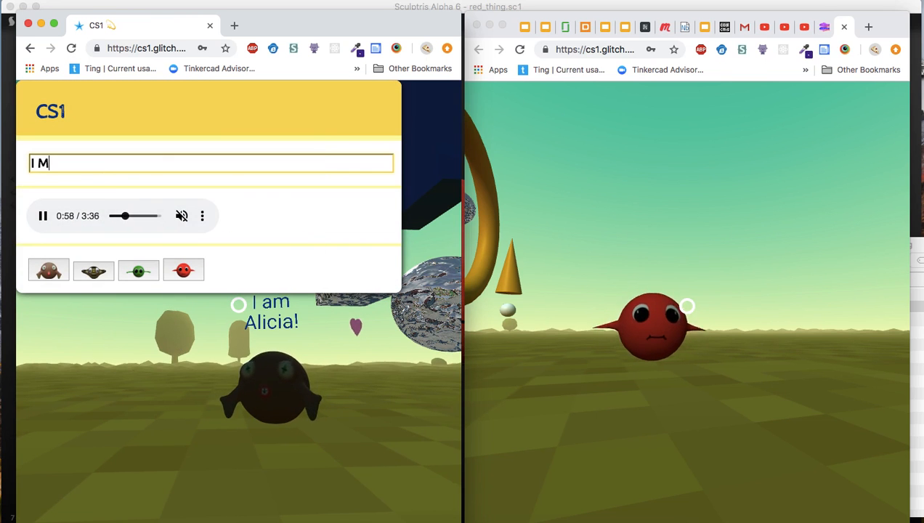
key(BackSpace)
text(am )
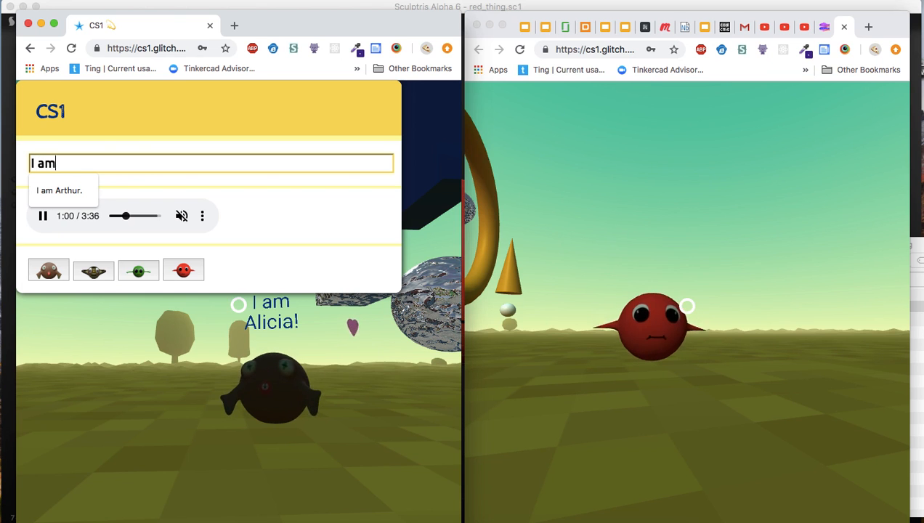
text(now the )
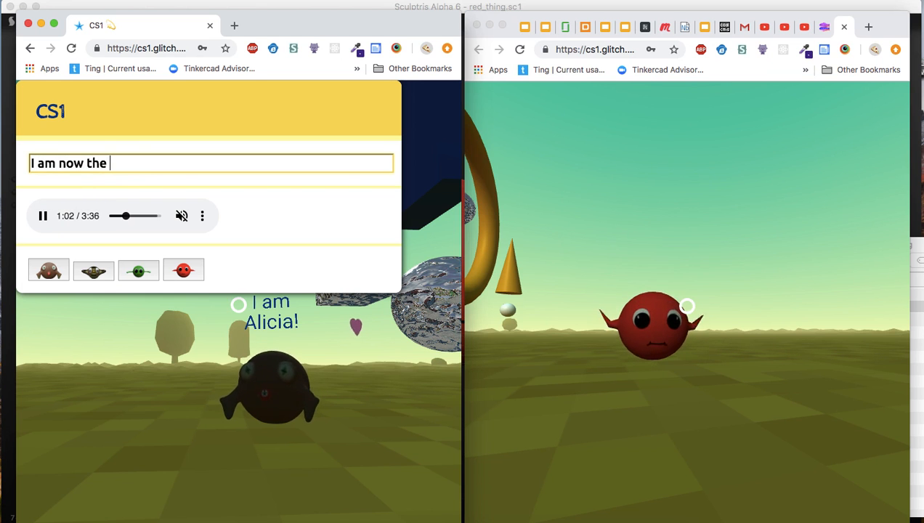
text(red thing!)
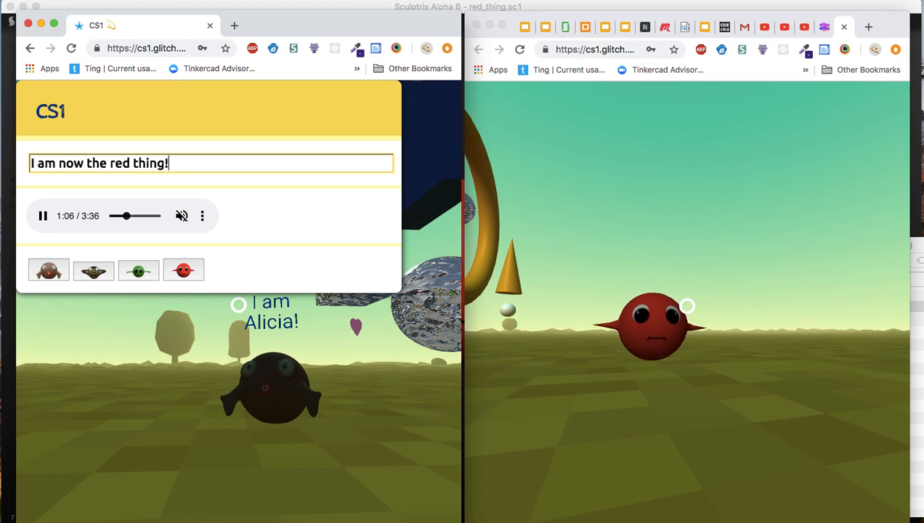
key(Return)
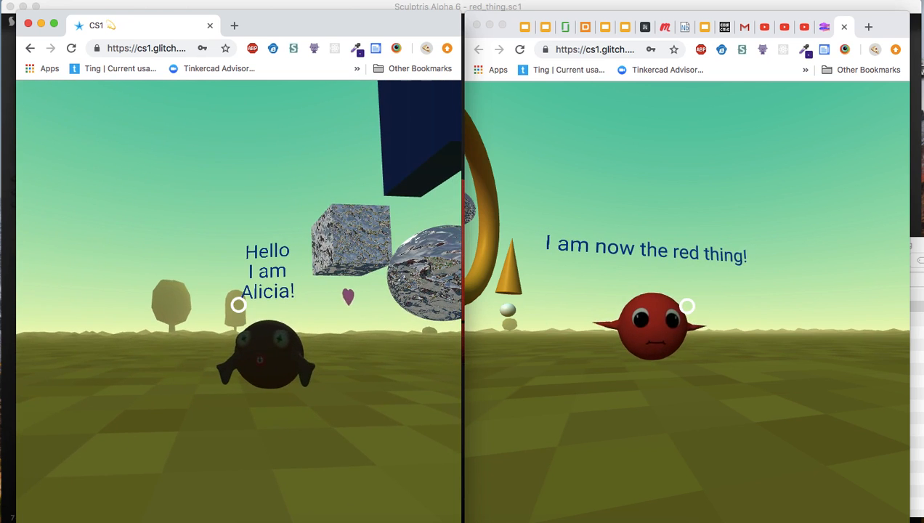
Fly the first player's red avatar up into the air repeatedly to test its jet effect in the second session.
key(space)
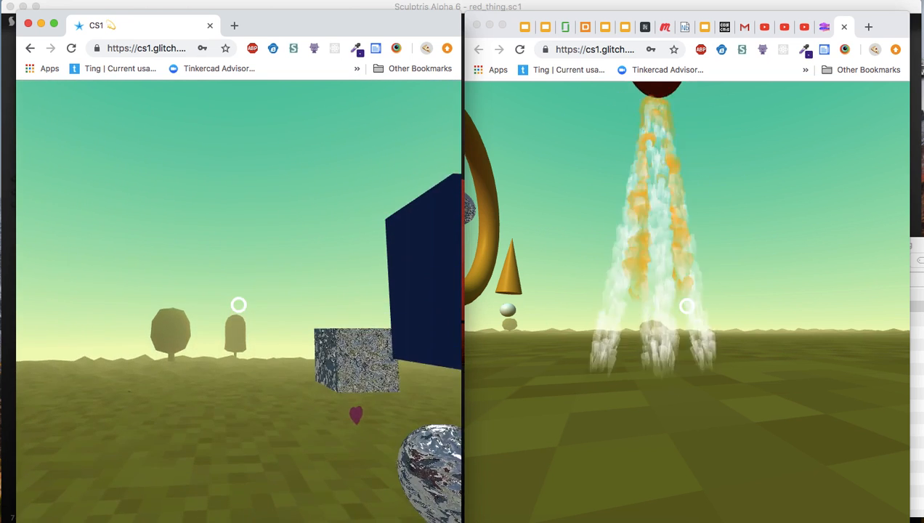
key(space)
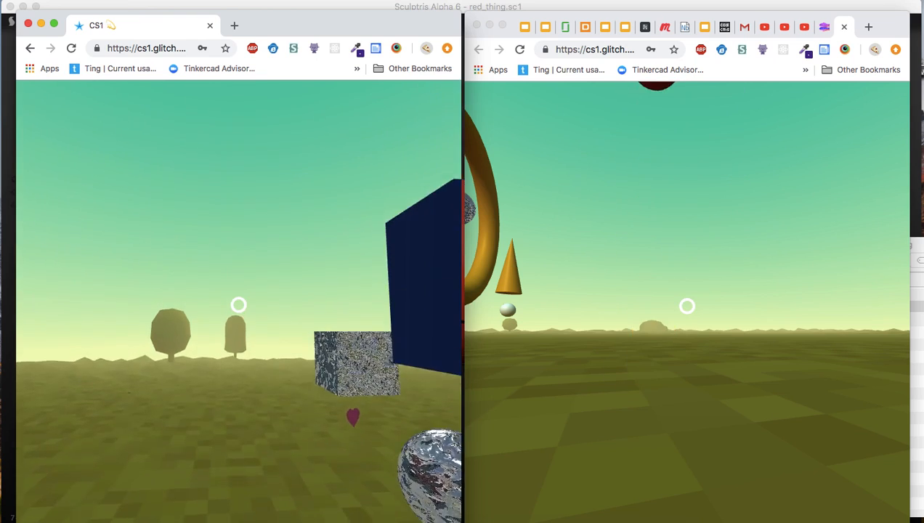
key(space)
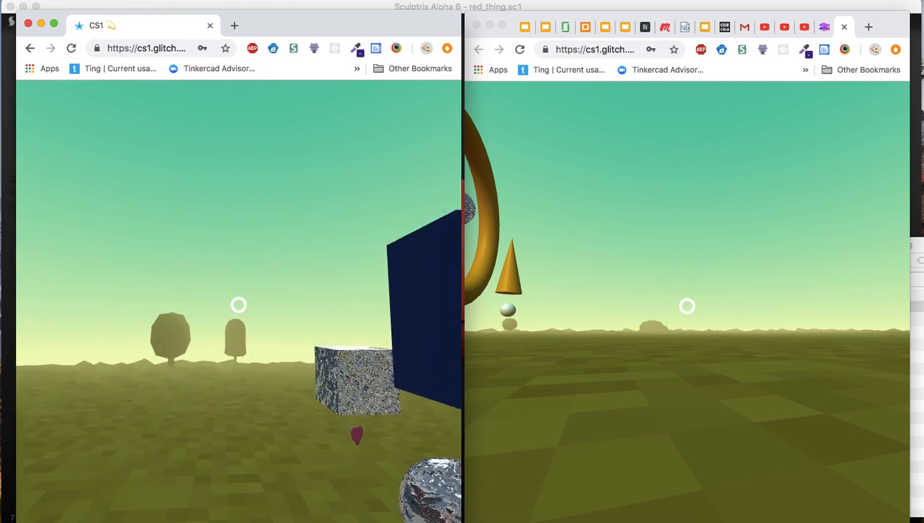
key(space)
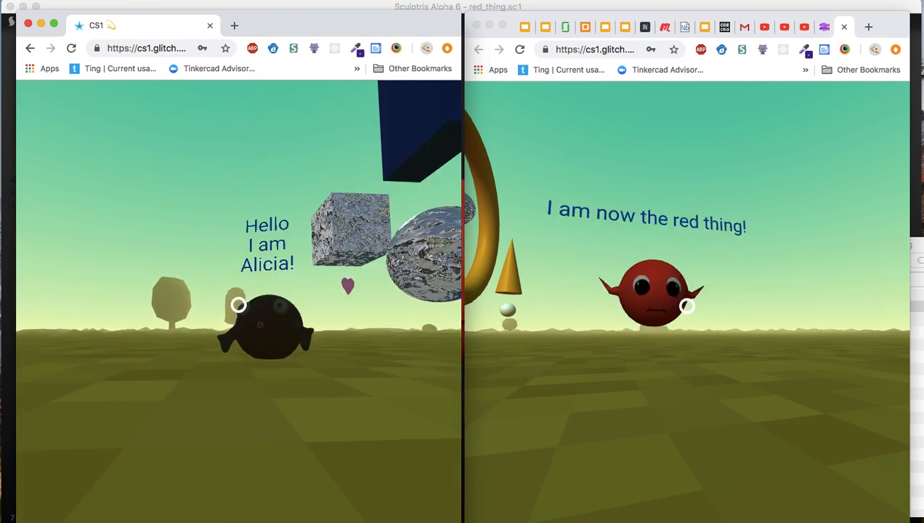
key(space)
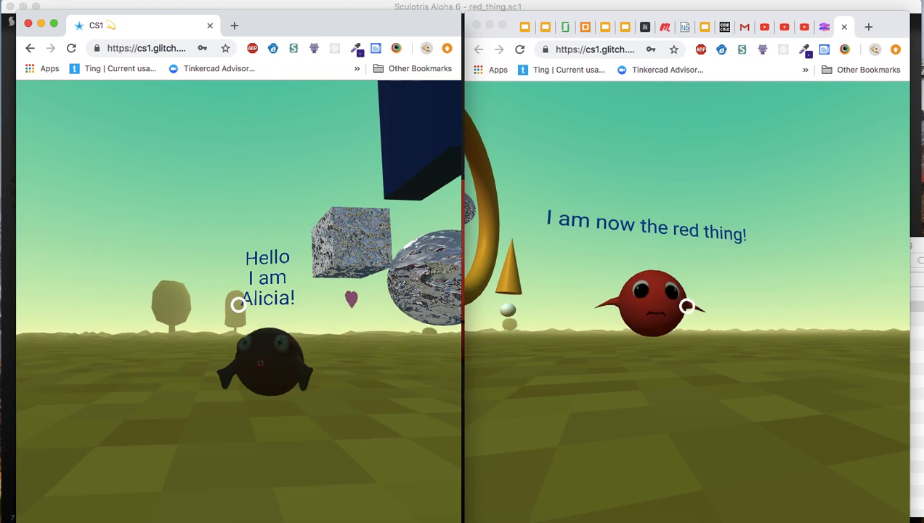